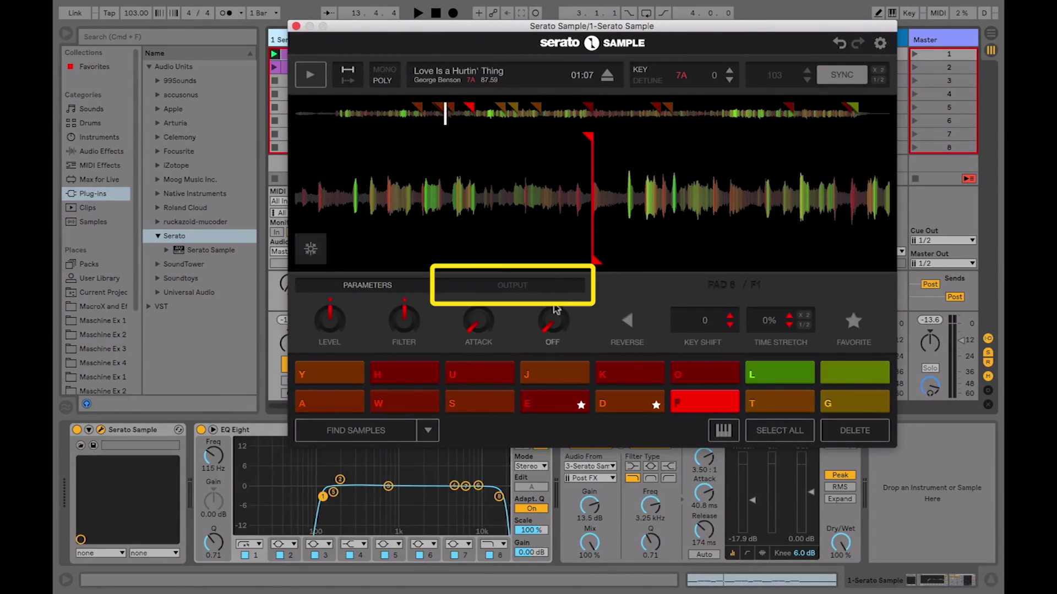
Step: Show the pad's output Destination selector in Serato Sample's OUTPUT tab
left_click(515, 287)
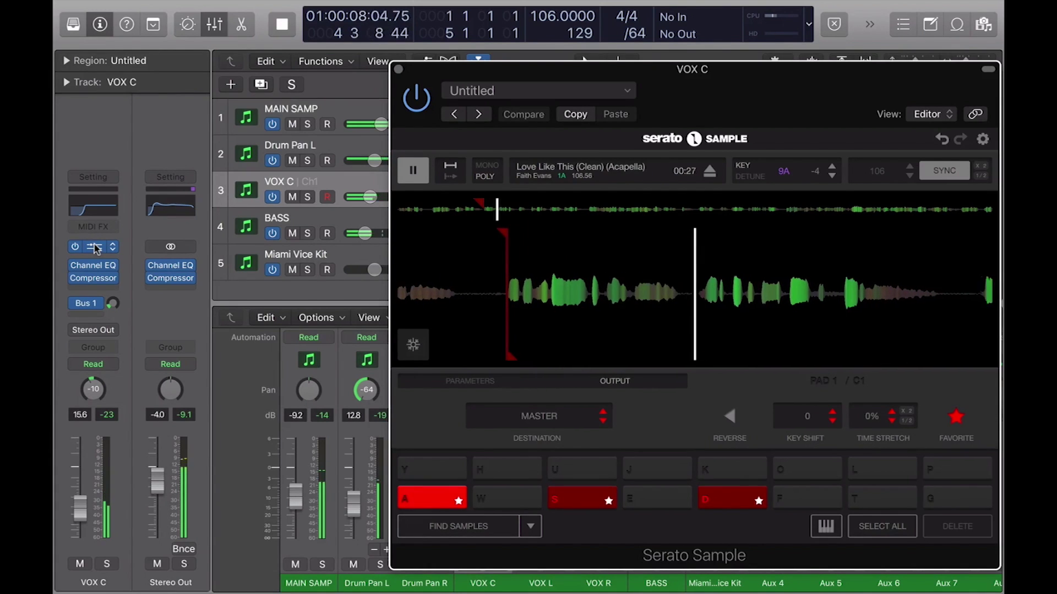
Step: Stop the acapella playback in Logic Pro
key("space")
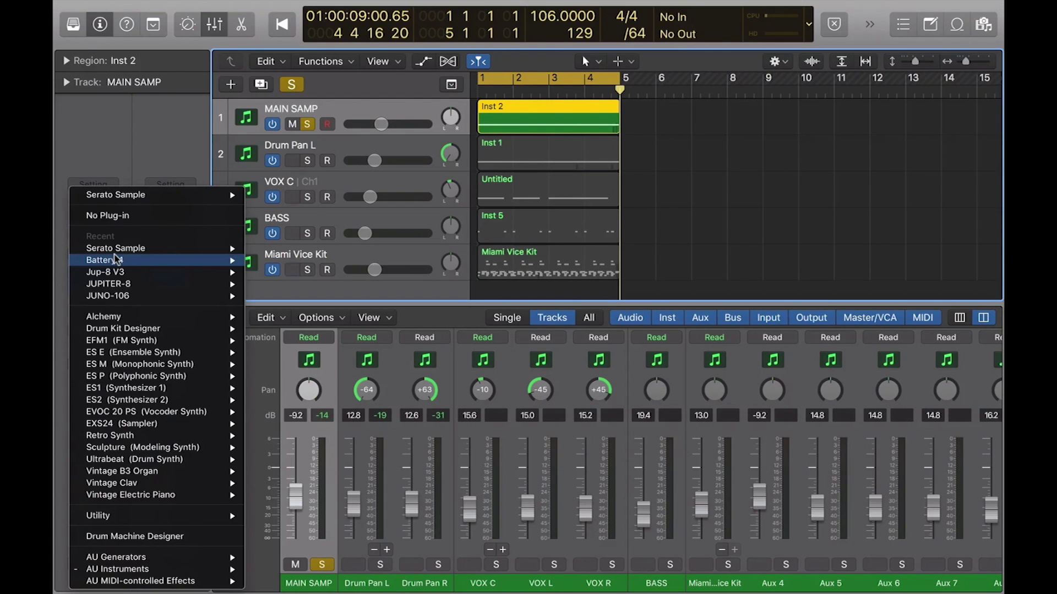
Step: Load stereo Serato Sample on MAIN SAMP and open it, showing 'Music Is the Key'
mouse_move(177, 572)
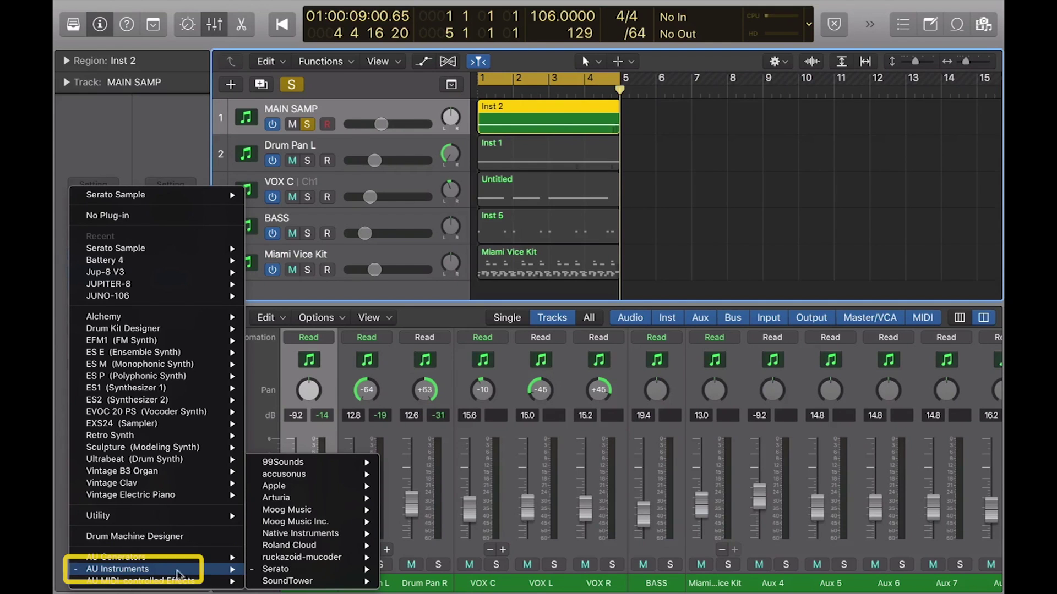
mouse_move(268, 571)
mouse_move(435, 570)
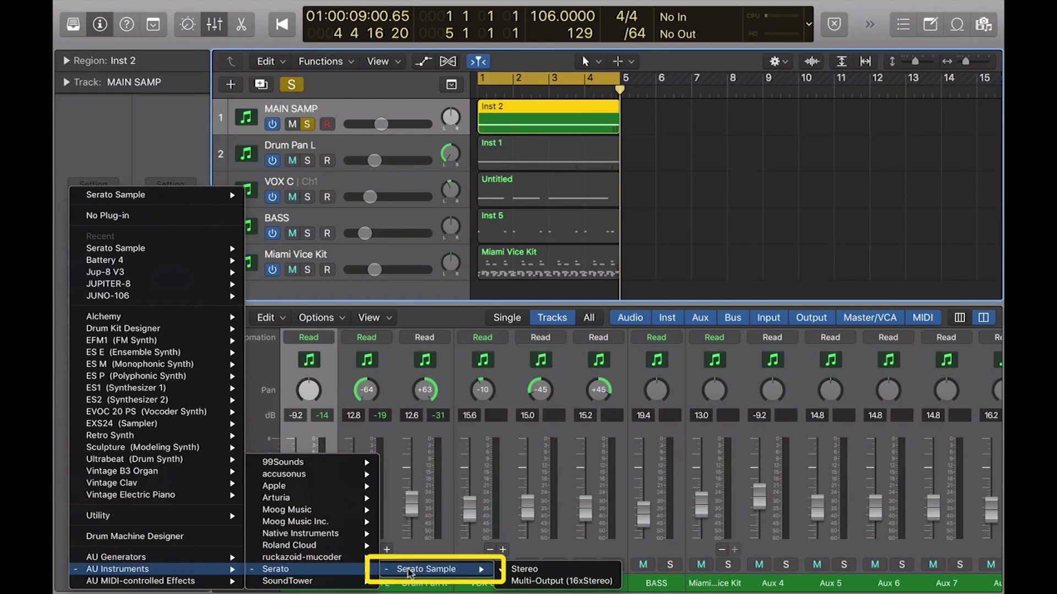
left_click(524, 569)
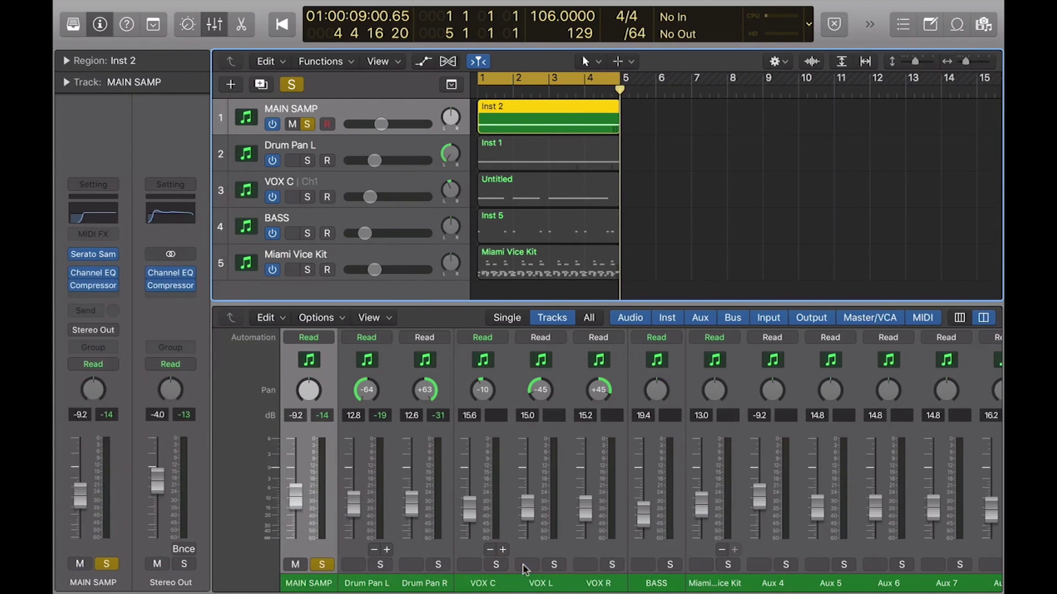
left_click(97, 255)
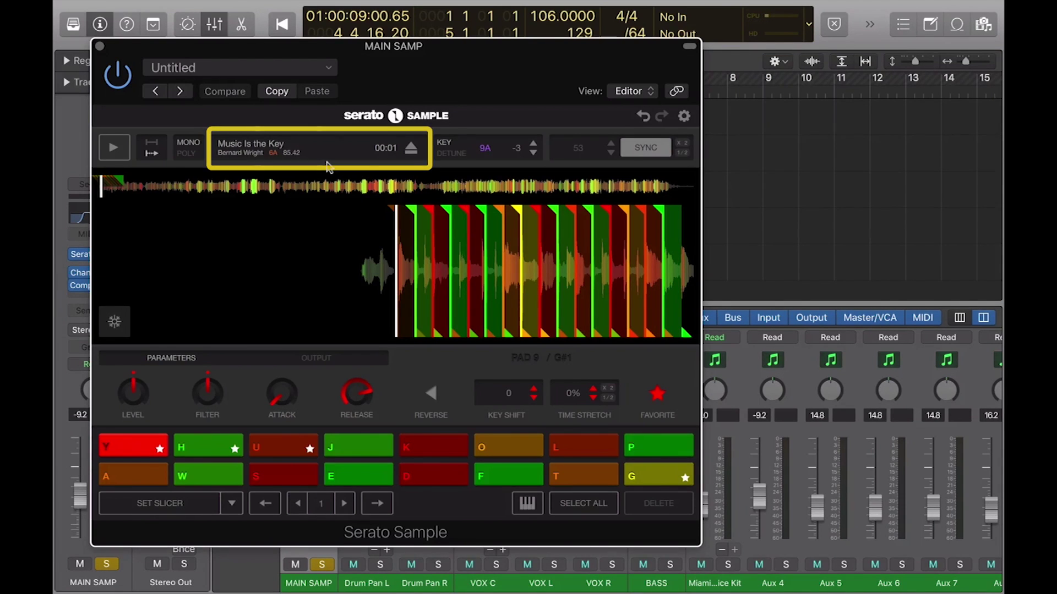
left_click(232, 504)
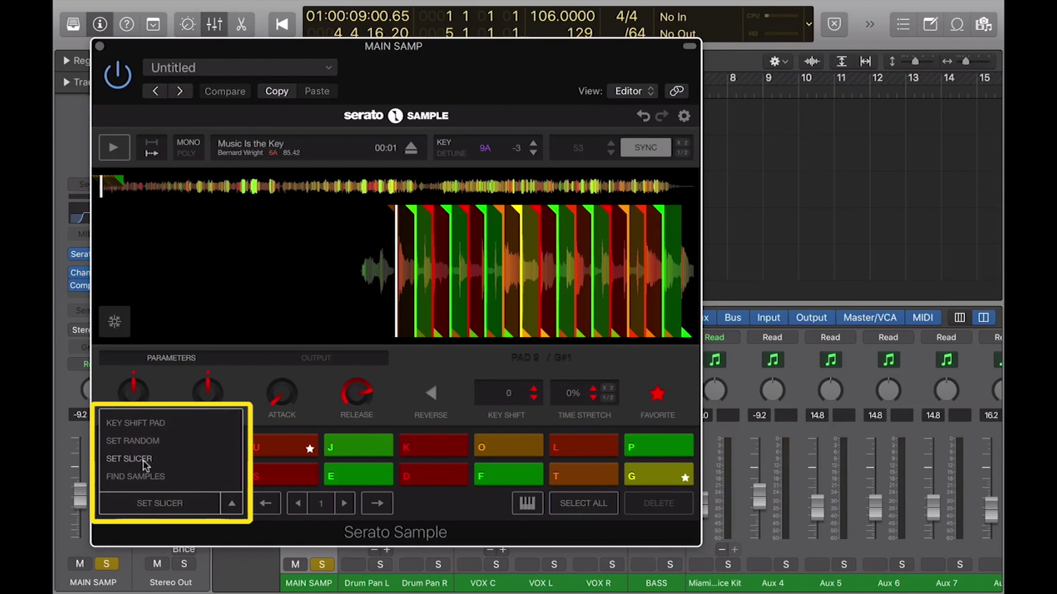
Step: Switch the pads to Set Slicer mode and audition slices on pads H, U and Y
left_click(428, 505)
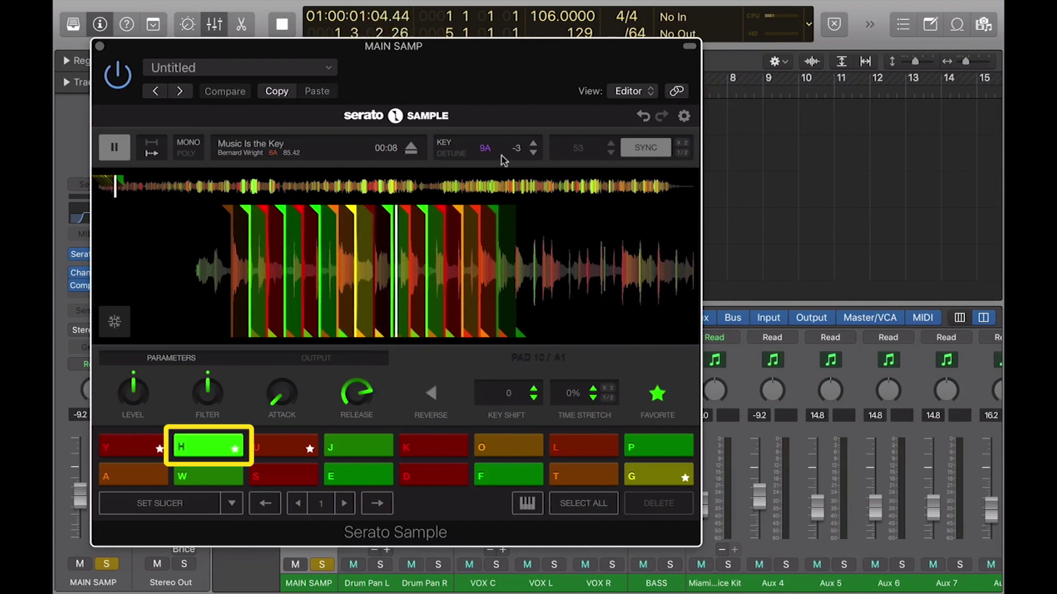
key("h")
key("u")
key("y")
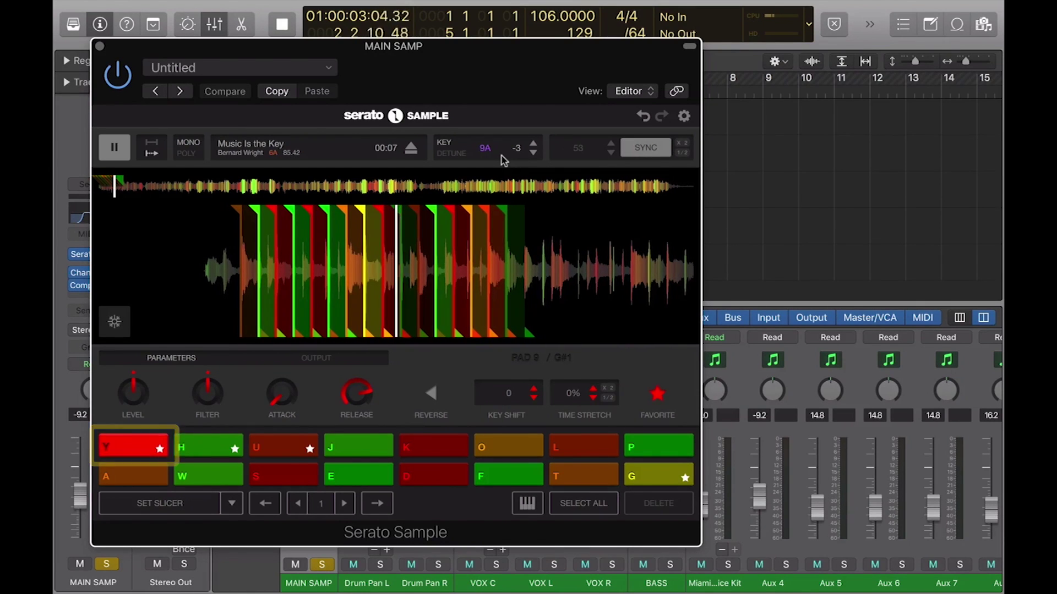
key("h")
key("u")
key("y")
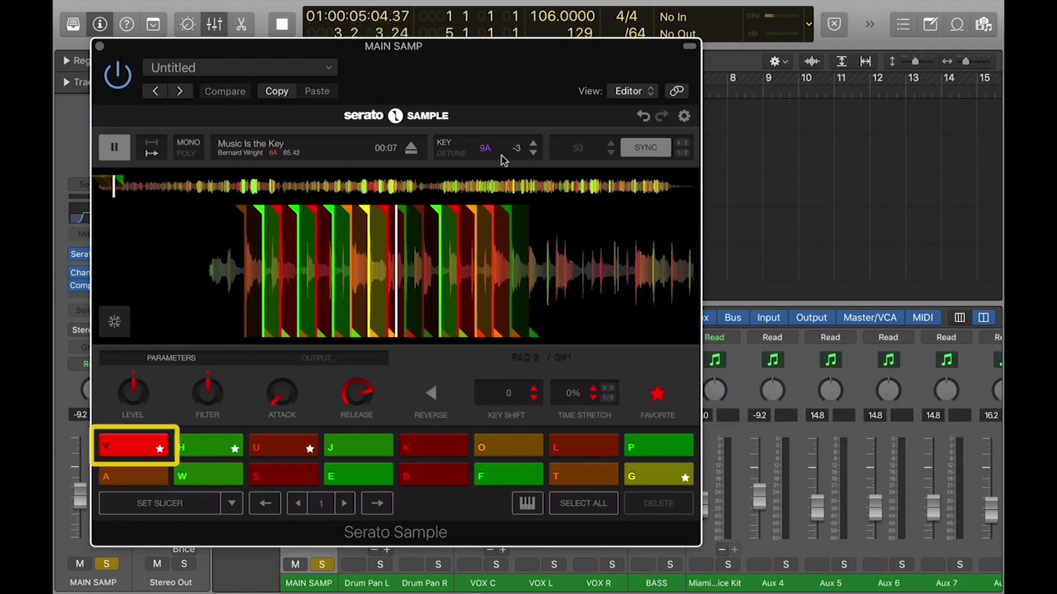
Step: Play more slices on pads H, U, G and Y, then stop and close Serato Sample
key("h")
key("u")
key("y")
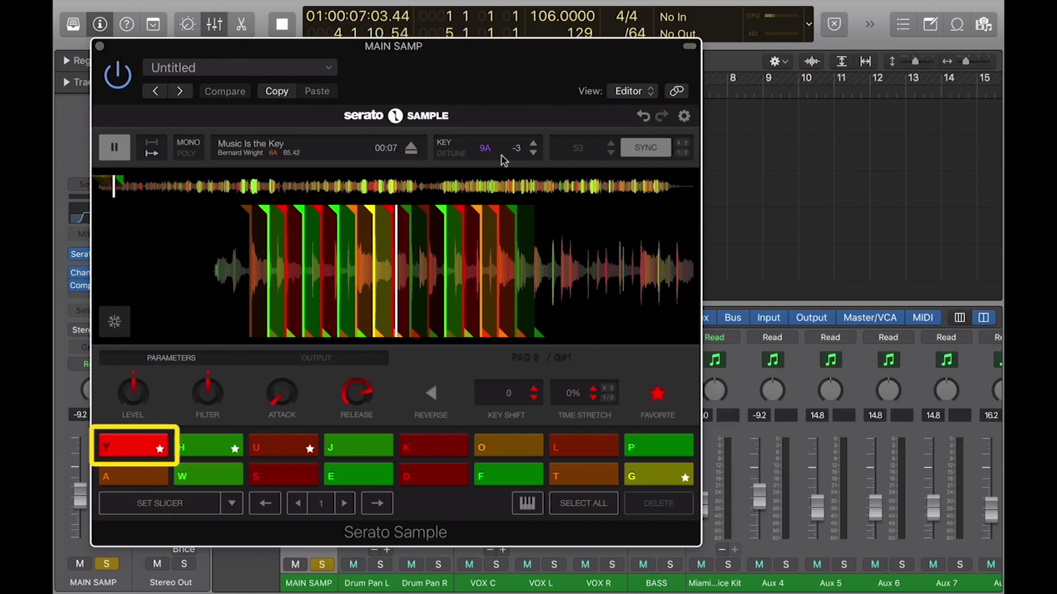
key("h")
key("g")
key("y")
key("space")
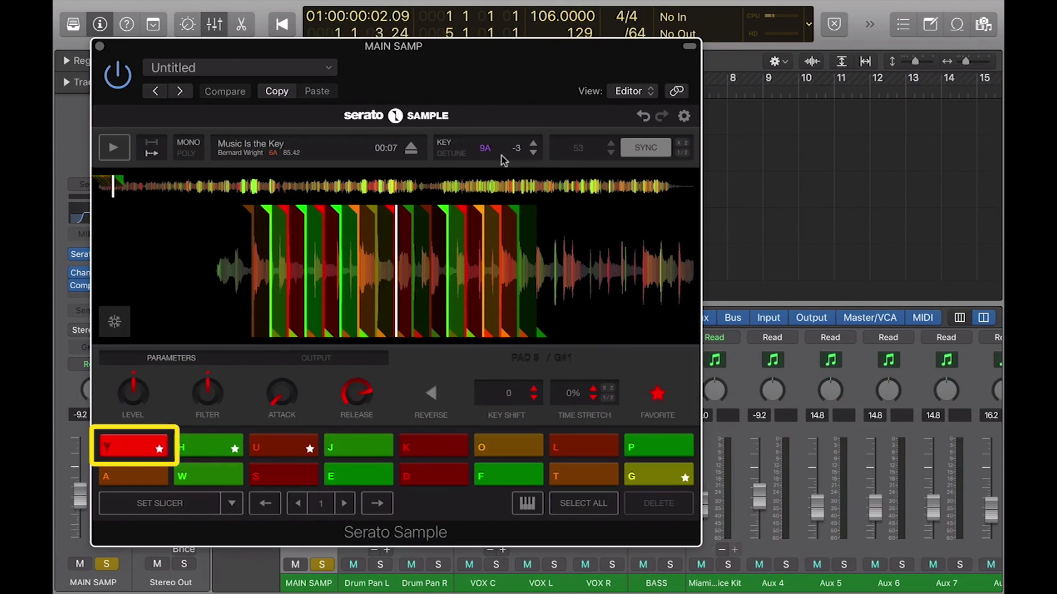
key("super+w")
Step: Load Serato Sample Multi-Output (16xStereo) on Drum Pan L and open its window
left_click(110, 234)
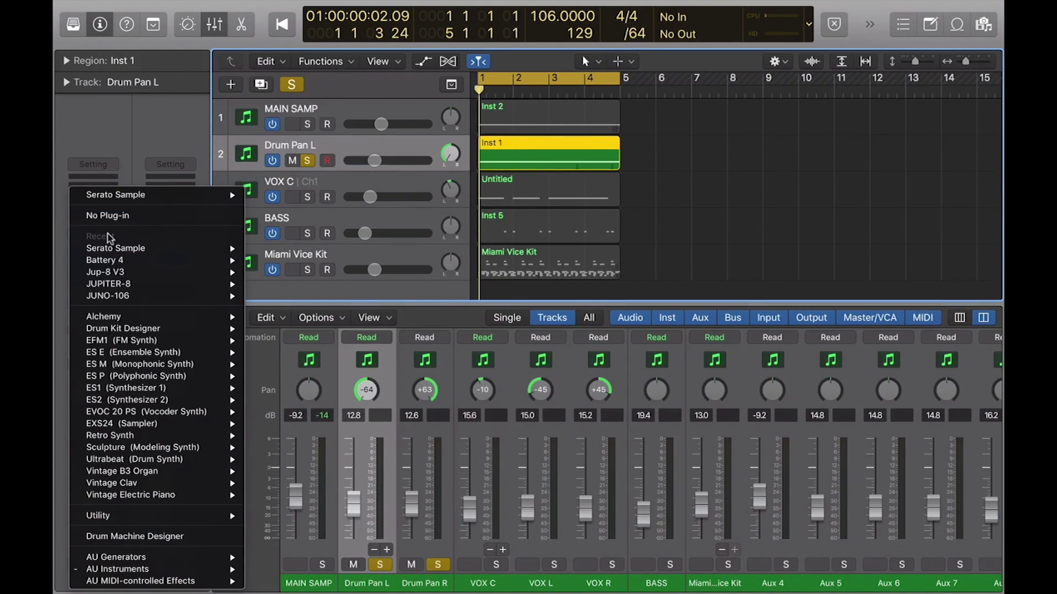
mouse_move(143, 570)
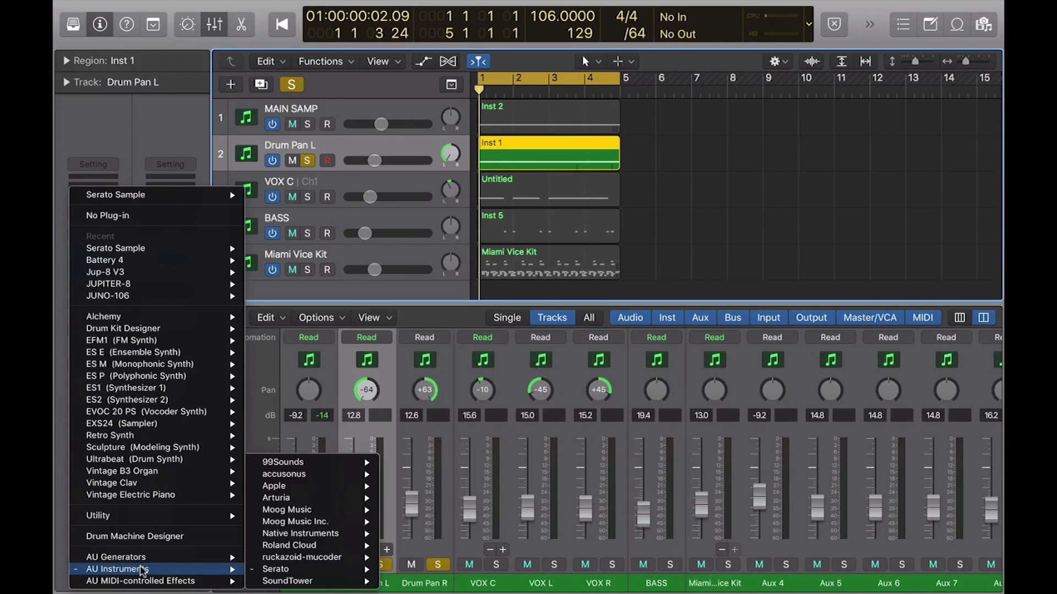
mouse_move(330, 569)
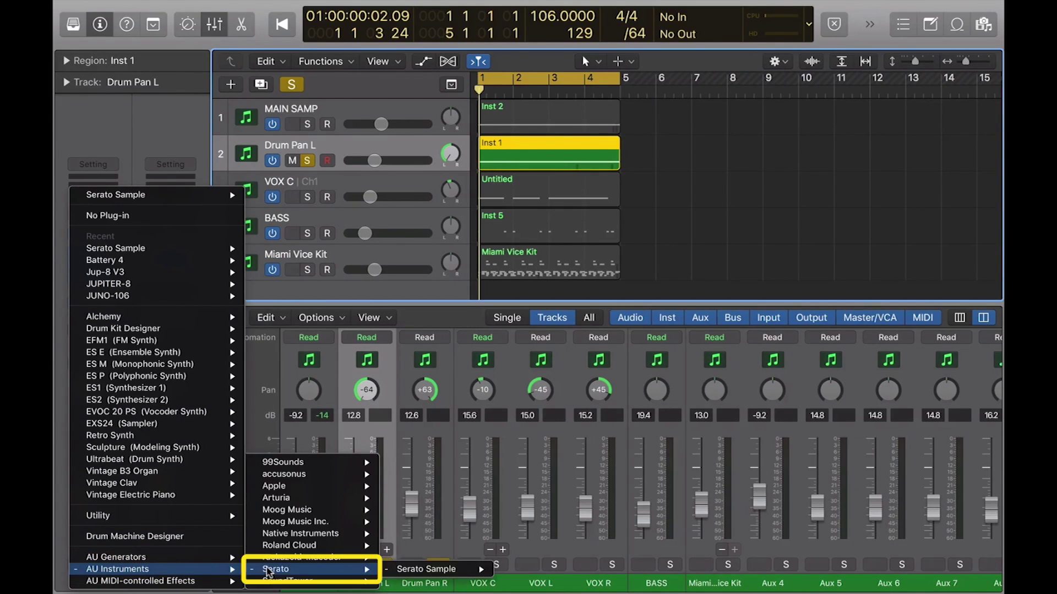
mouse_move(392, 571)
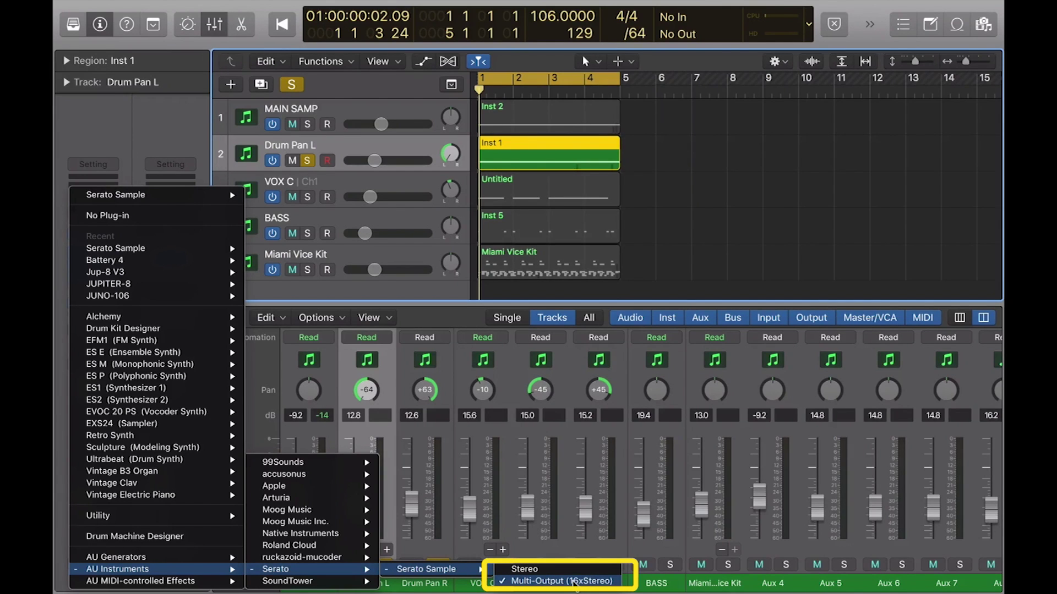
left_click(573, 581)
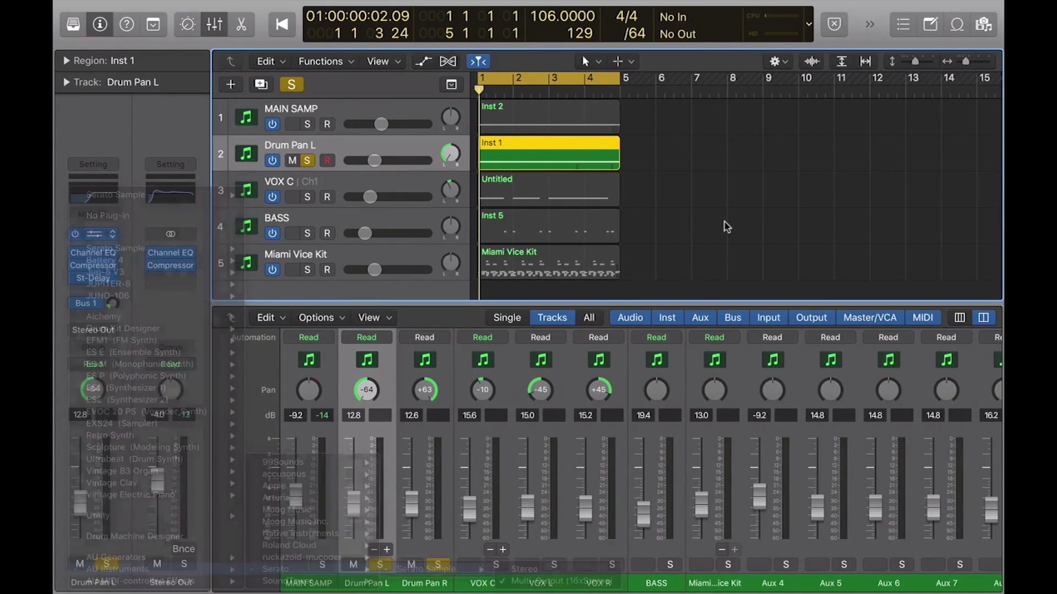
left_click(95, 235)
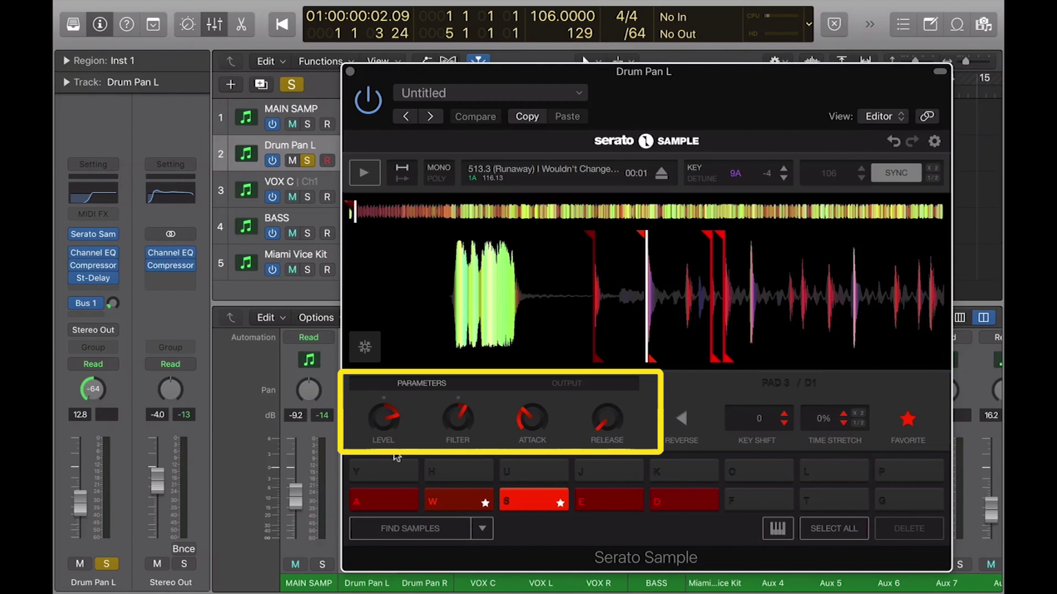
Step: Audition the 'Runaway' drum pads W and S, alternating between them
left_click(482, 498)
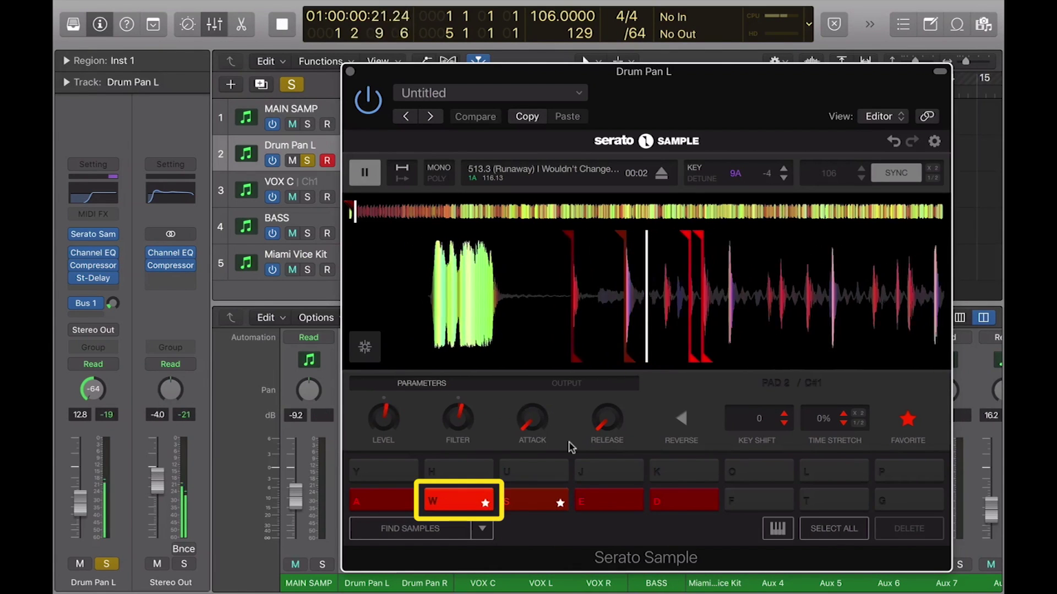
key("s")
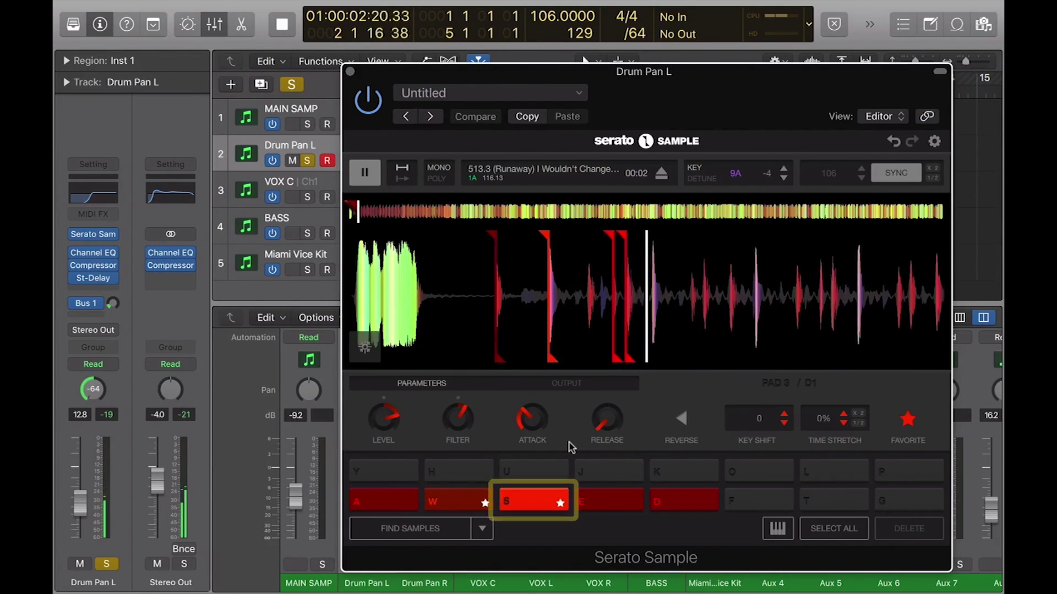
key("w")
key("s")
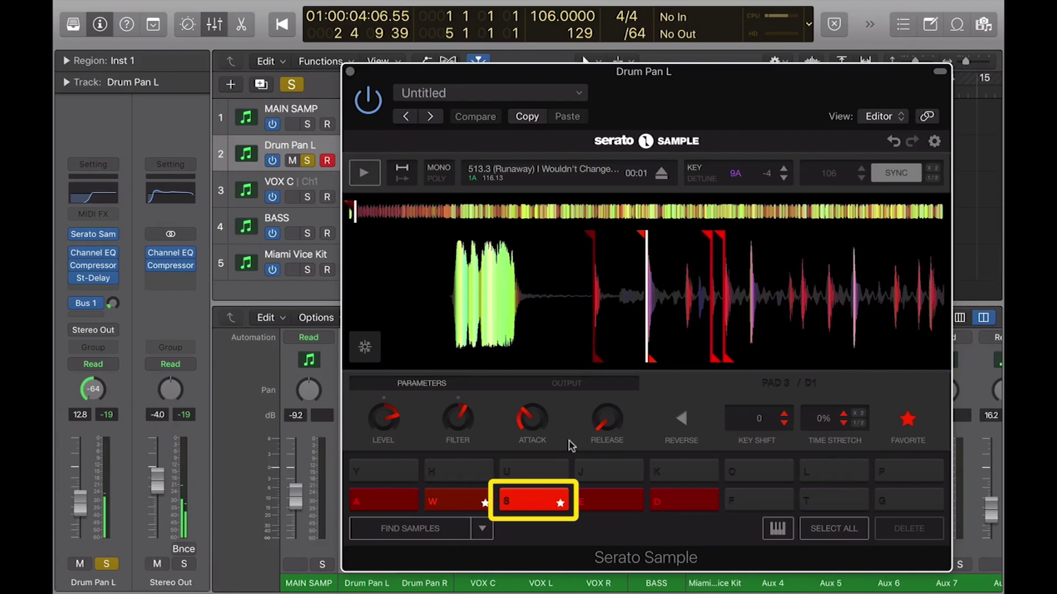
Step: Check pad Destinations in OUTPUT: W to MASTER, S to Channel 2, D to Channel 4, then close
left_click(565, 385)
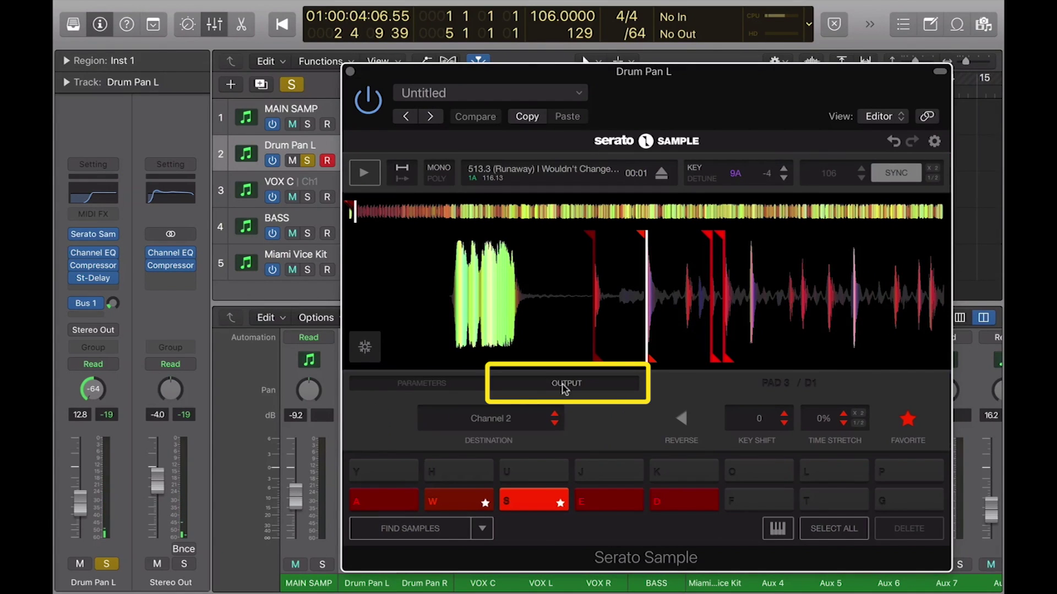
key("w")
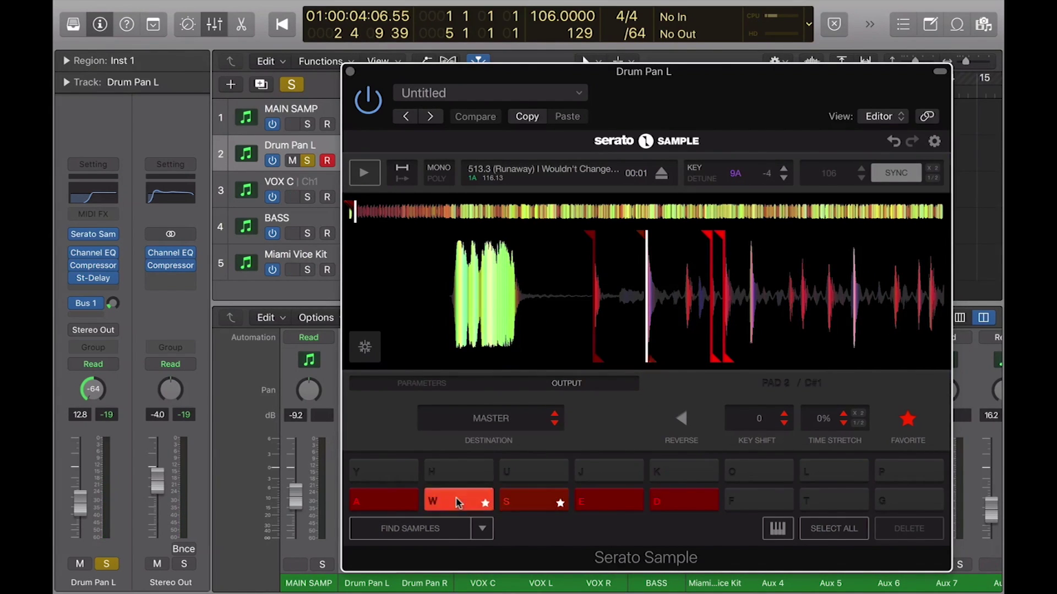
left_click(526, 502)
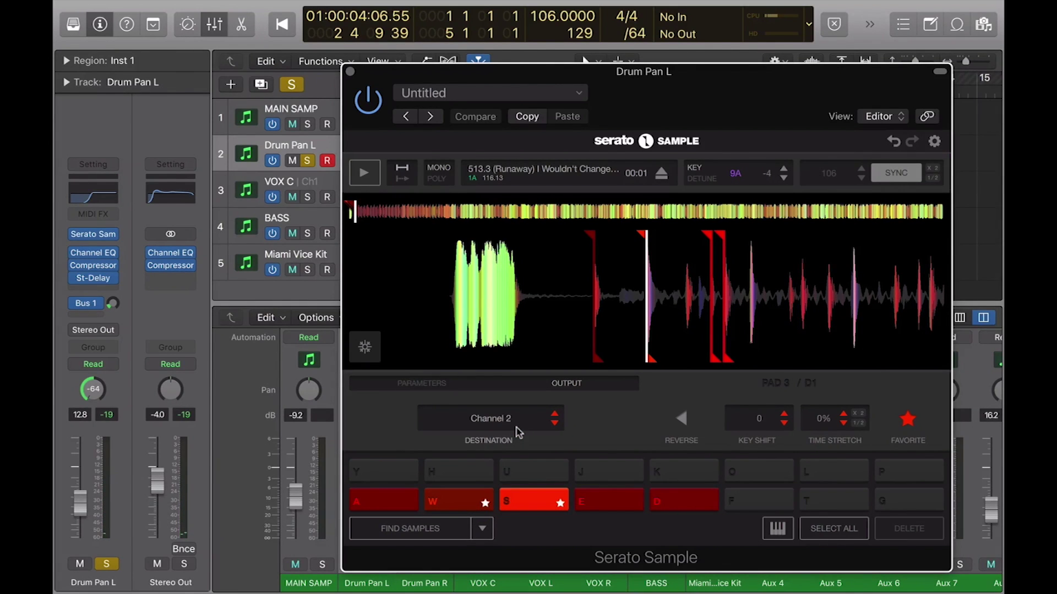
left_click(477, 501)
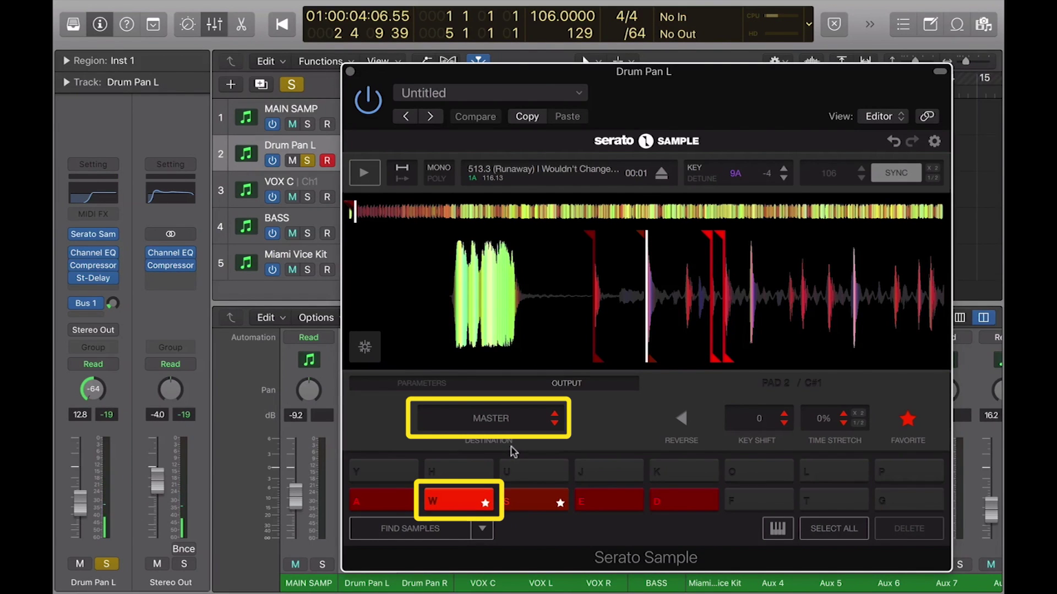
left_click(557, 501)
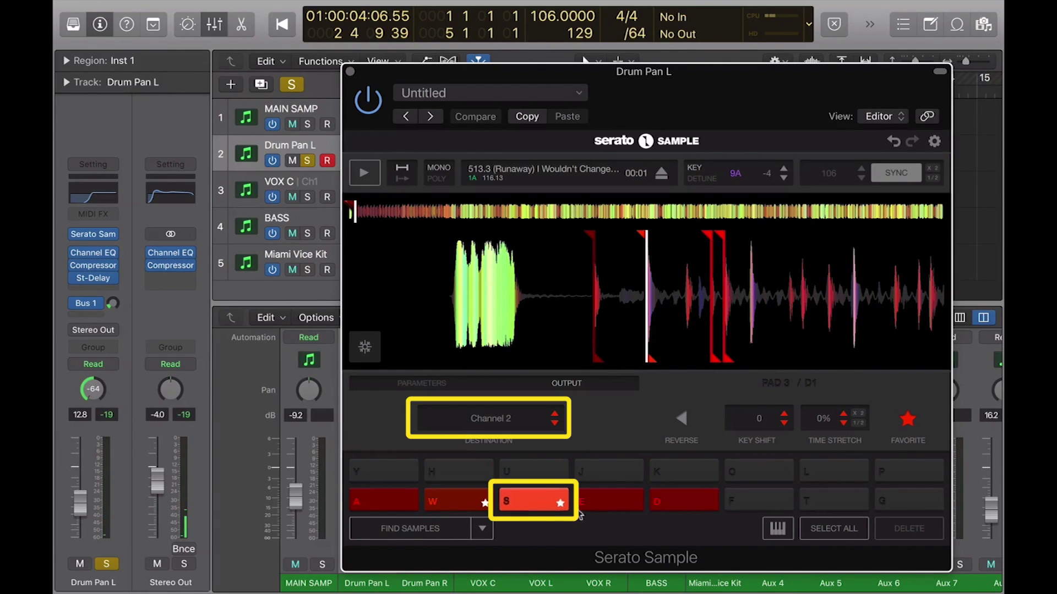
left_click(606, 502)
left_click(676, 502)
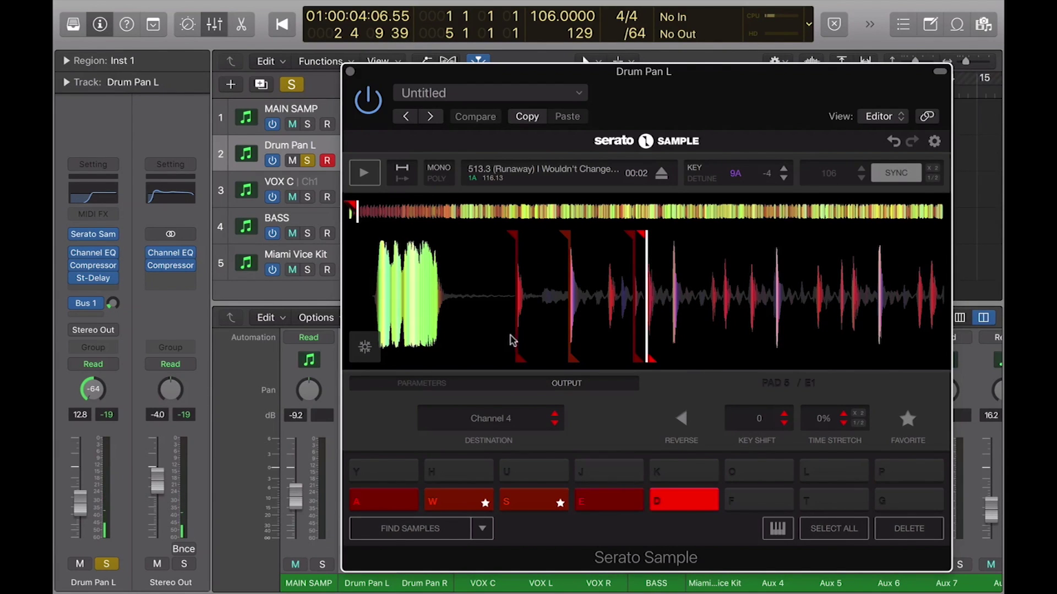
left_click(350, 71)
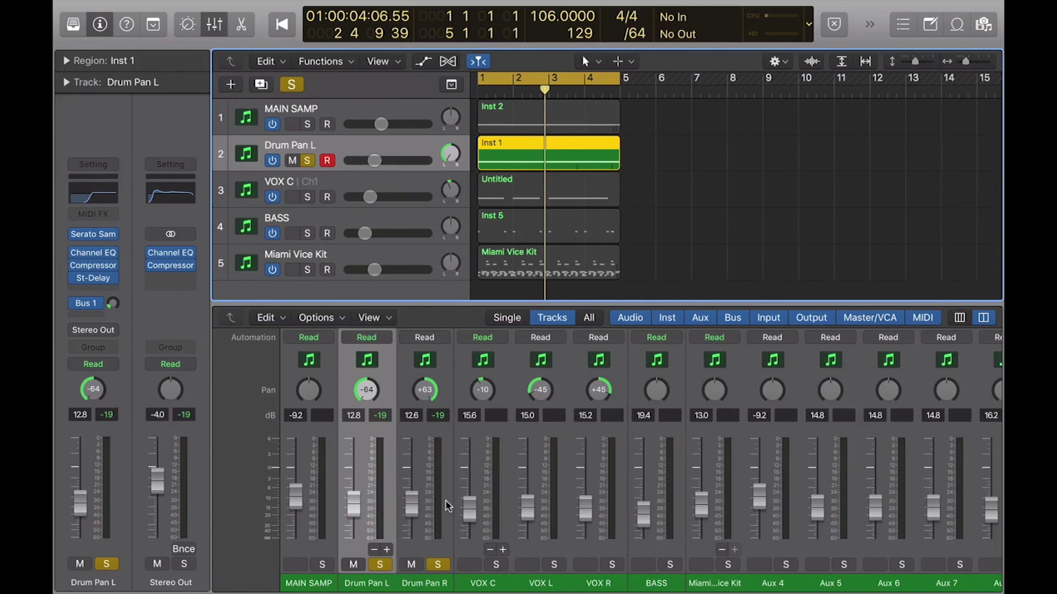
Step: Play the beat from the start to hear drums panned -64/+63, then unsolo Drum Pan L
scroll(447, 505, "up", 5)
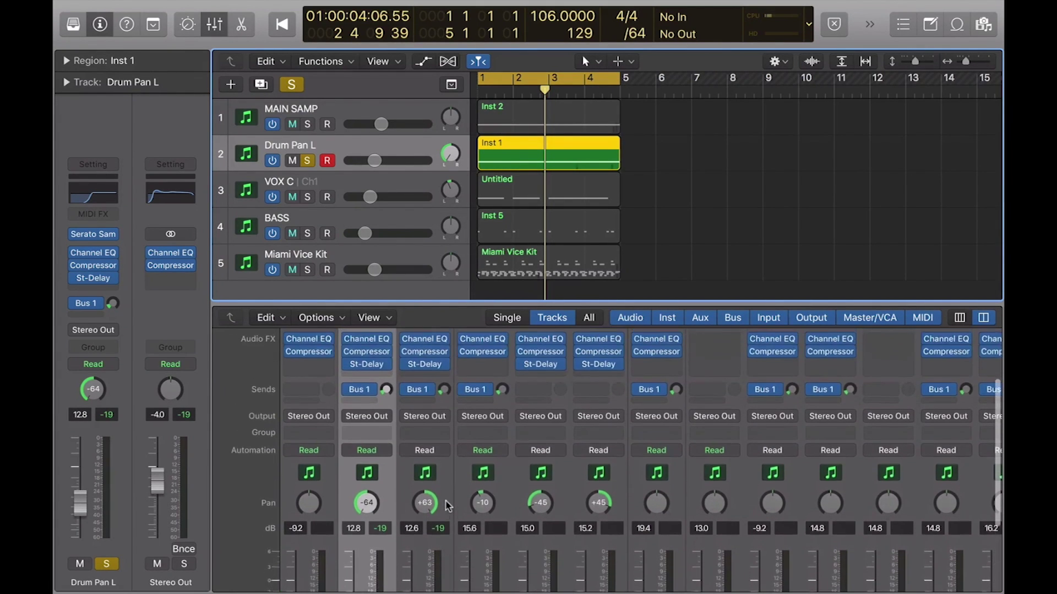
scroll(447, 505, "up", 4)
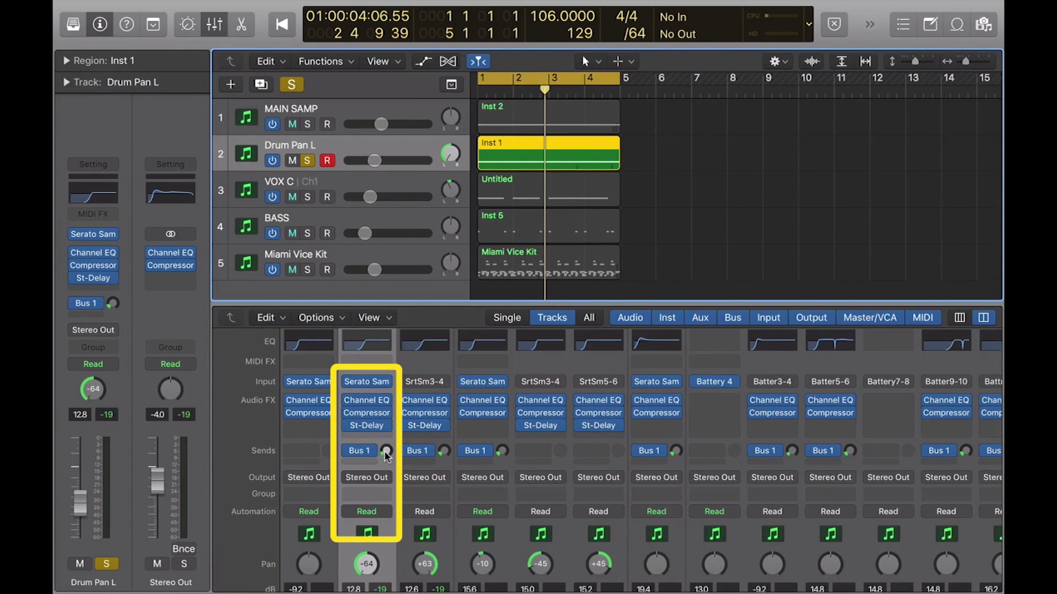
scroll(387, 454, "down", 5)
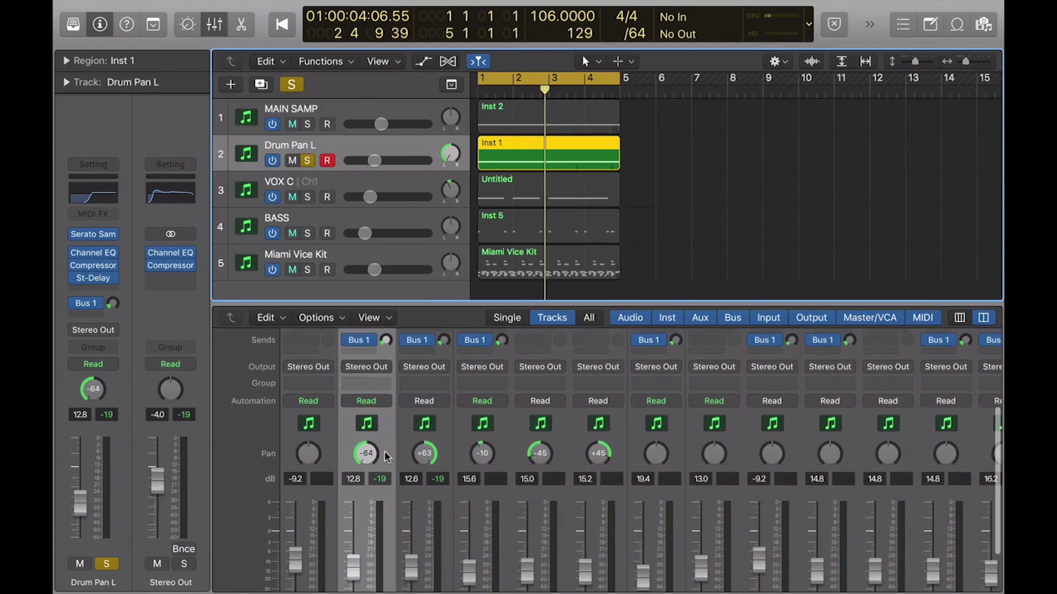
scroll(387, 457, "down", 1)
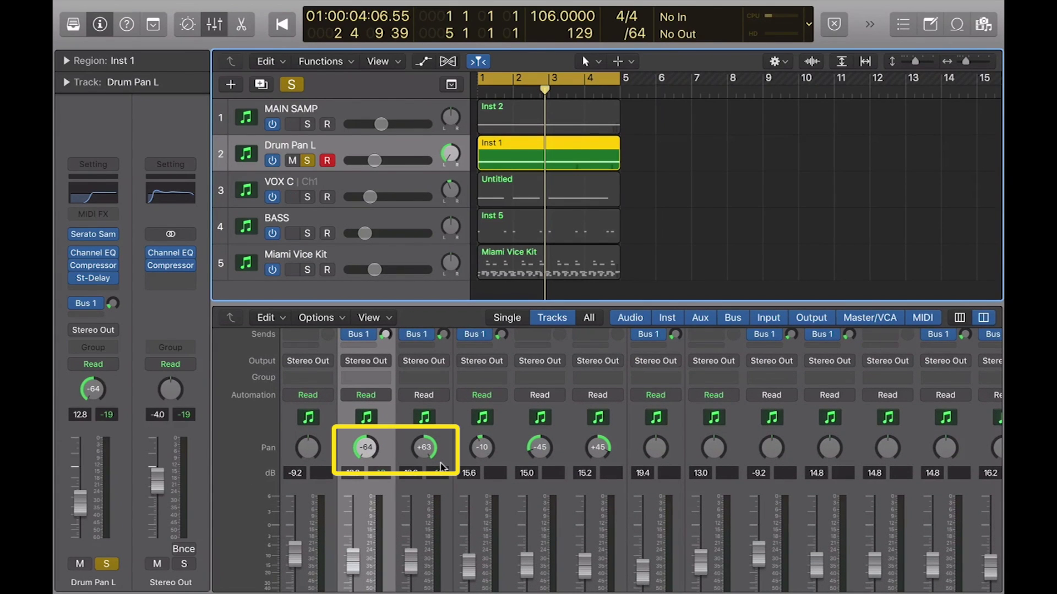
scroll(450, 513, "down", 3)
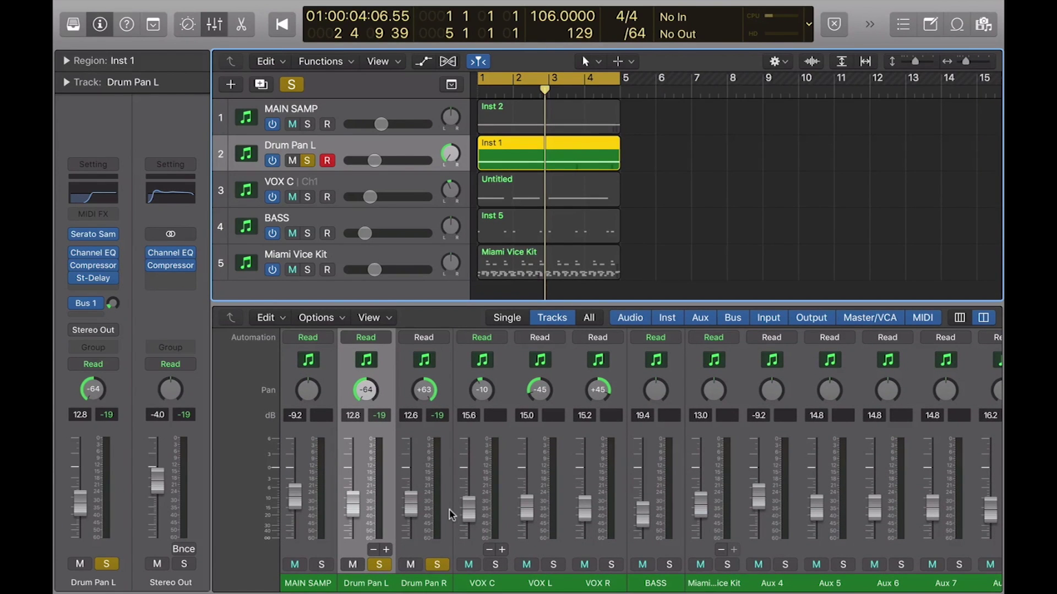
key("Return")
key("space")
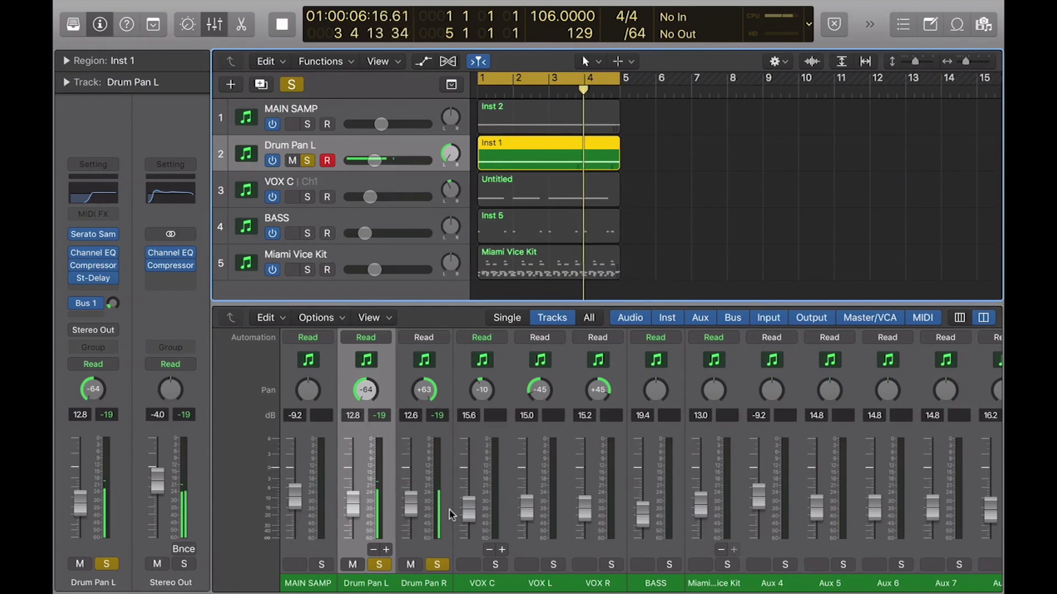
key("space")
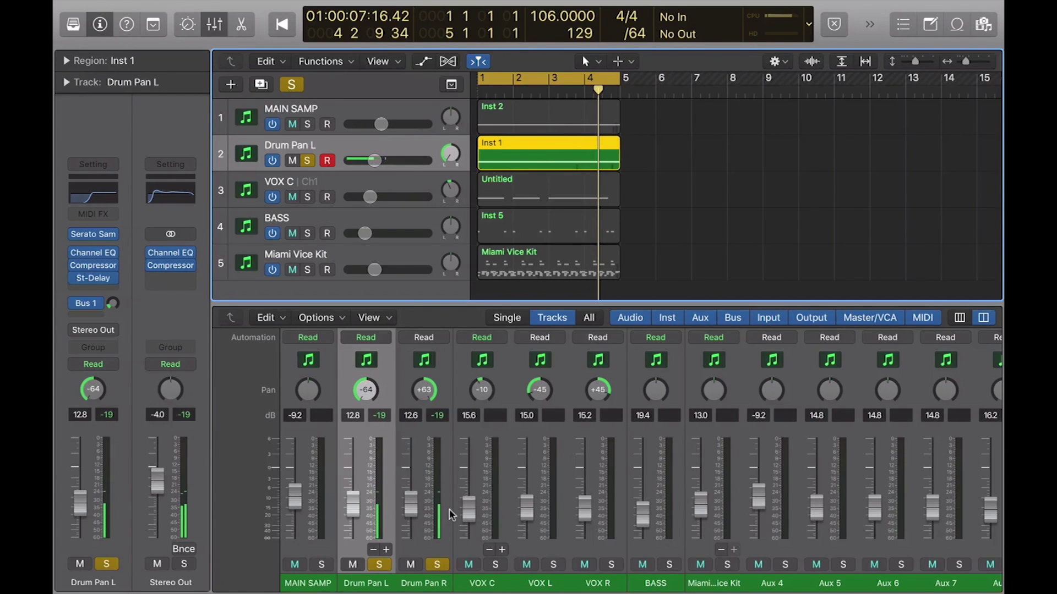
left_click(441, 564)
left_click(379, 565)
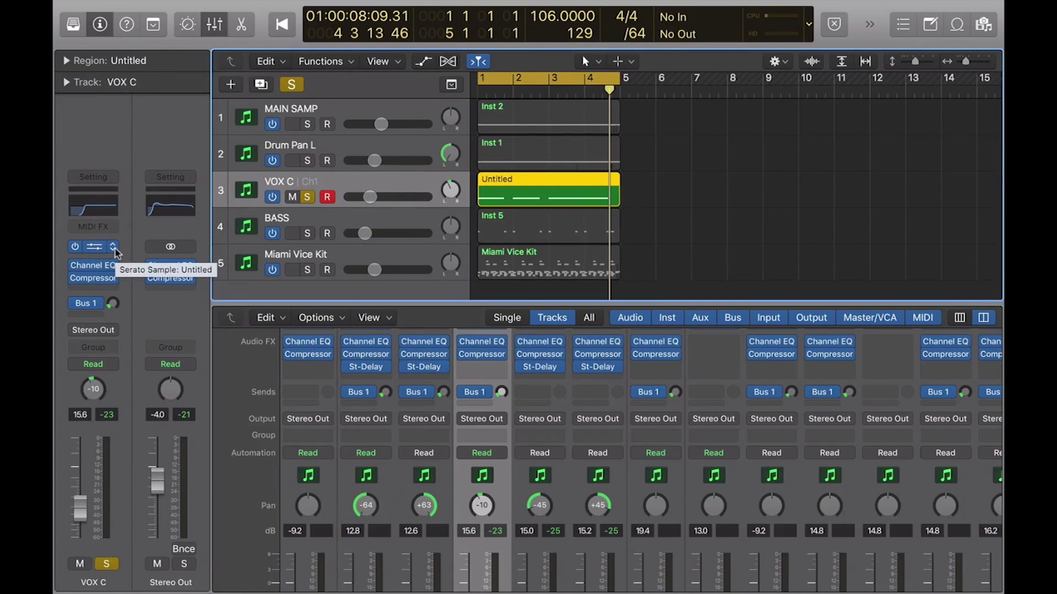
Step: Set VOX C's instrument to Serato Sample Multi-Output (16xStereo)
left_click(115, 249)
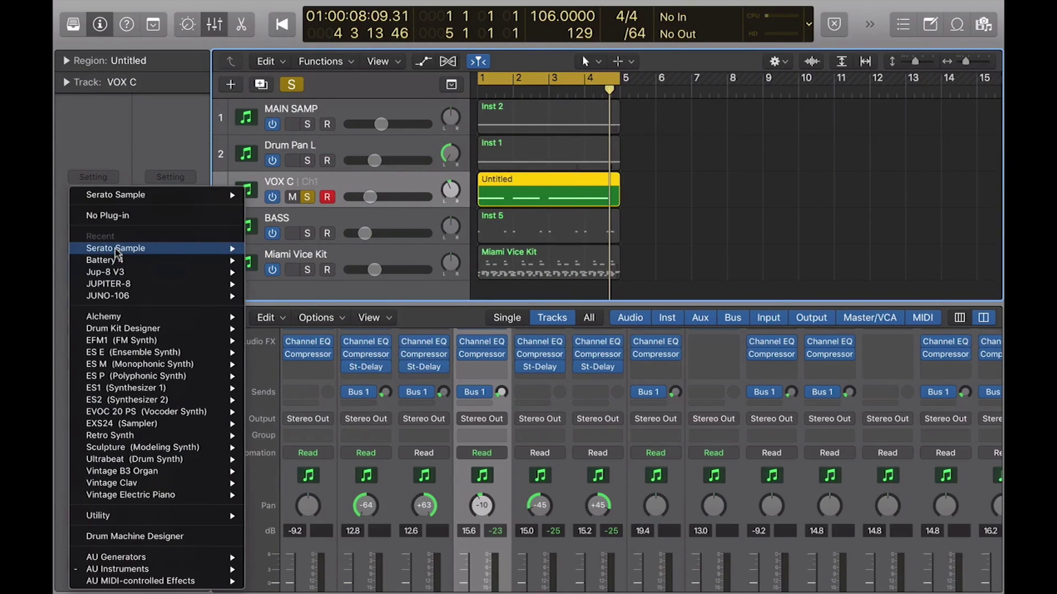
mouse_move(131, 570)
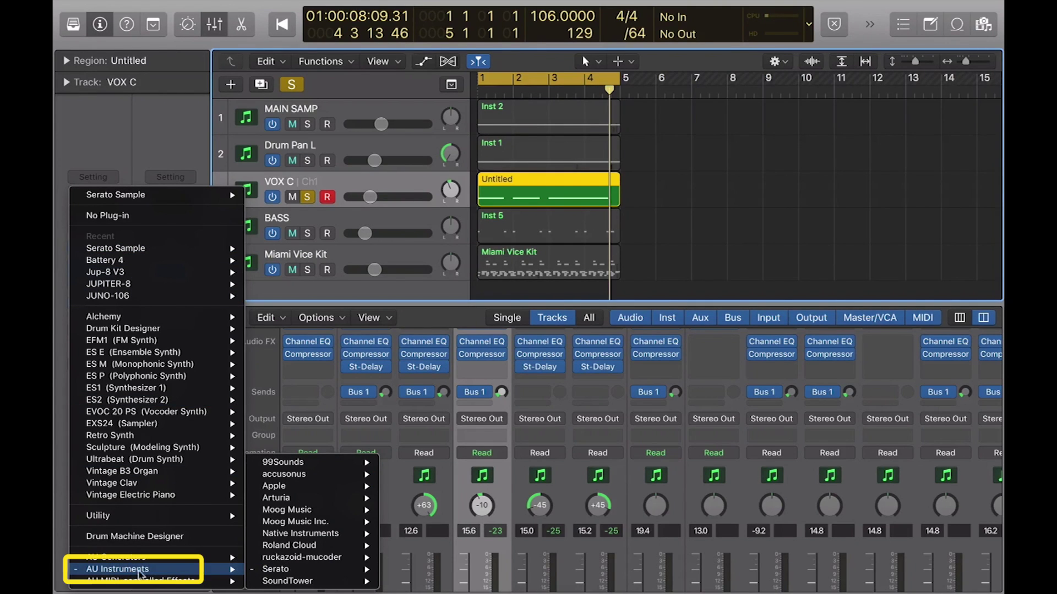
mouse_move(275, 569)
mouse_move(409, 570)
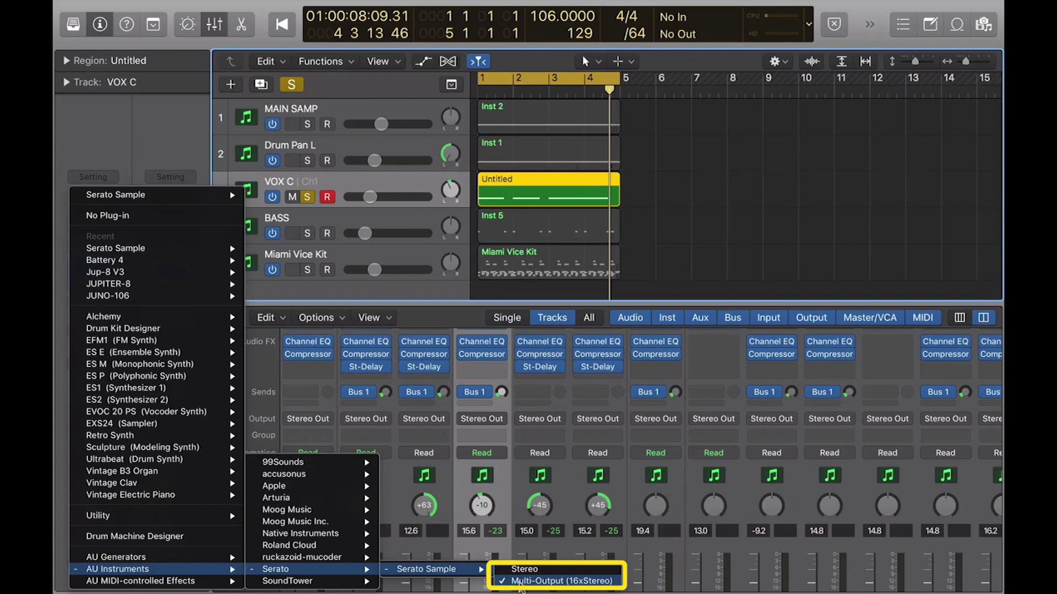
left_click(656, 213)
scroll(484, 541, "down", 3)
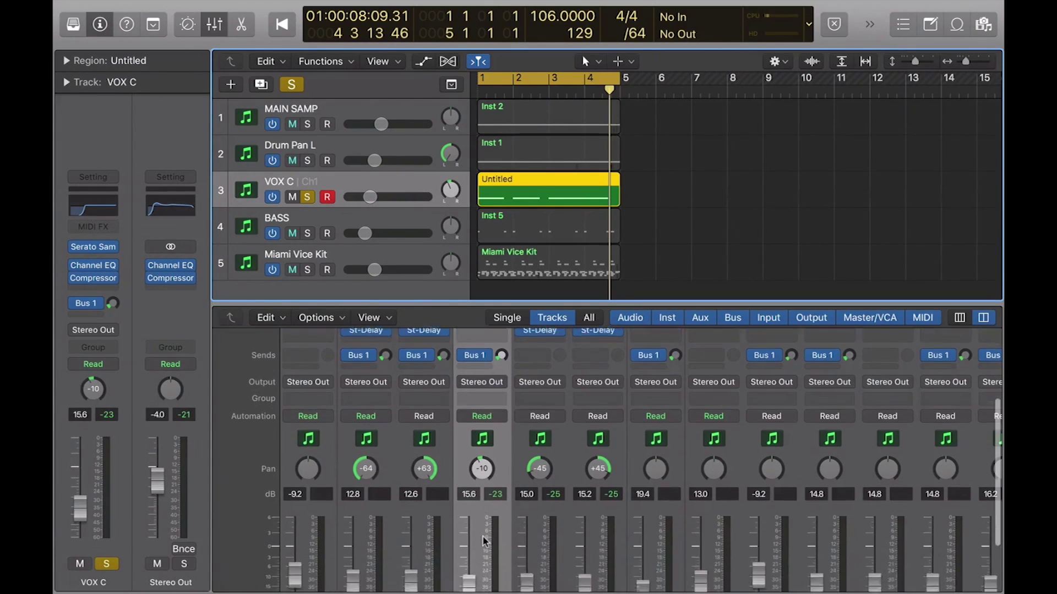
Step: Open VOX C's Serato Sample, play vocal pads S and D, and confirm D outputs to Channel 3
left_click(95, 248)
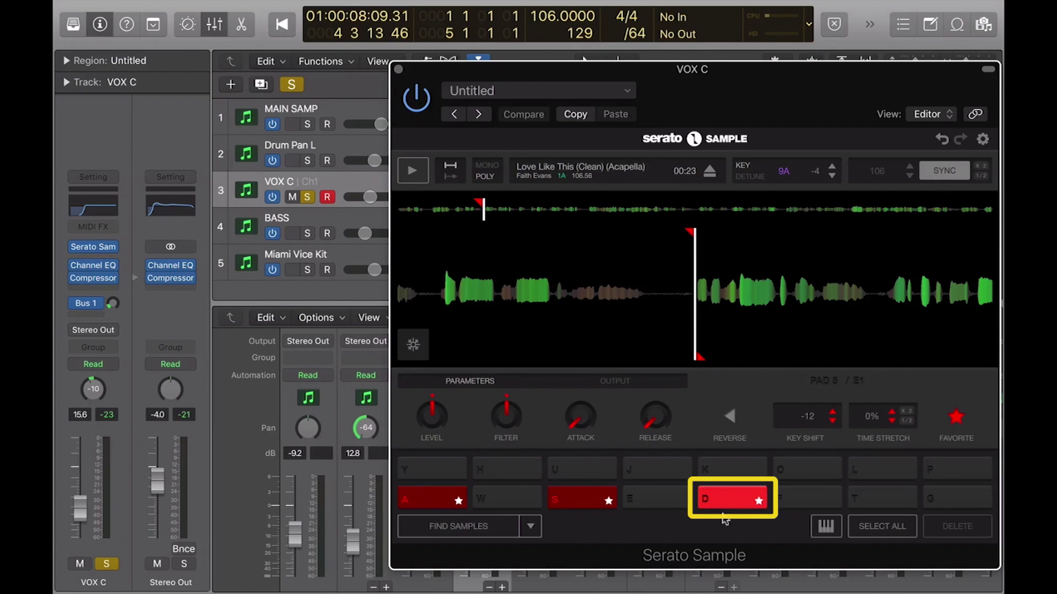
left_click(581, 499)
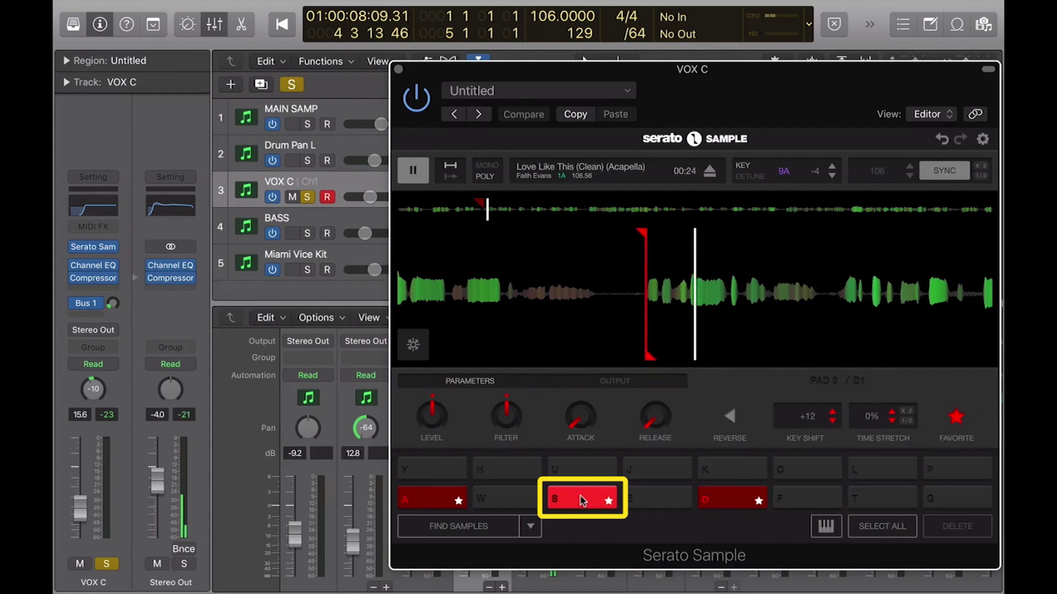
left_click(731, 502)
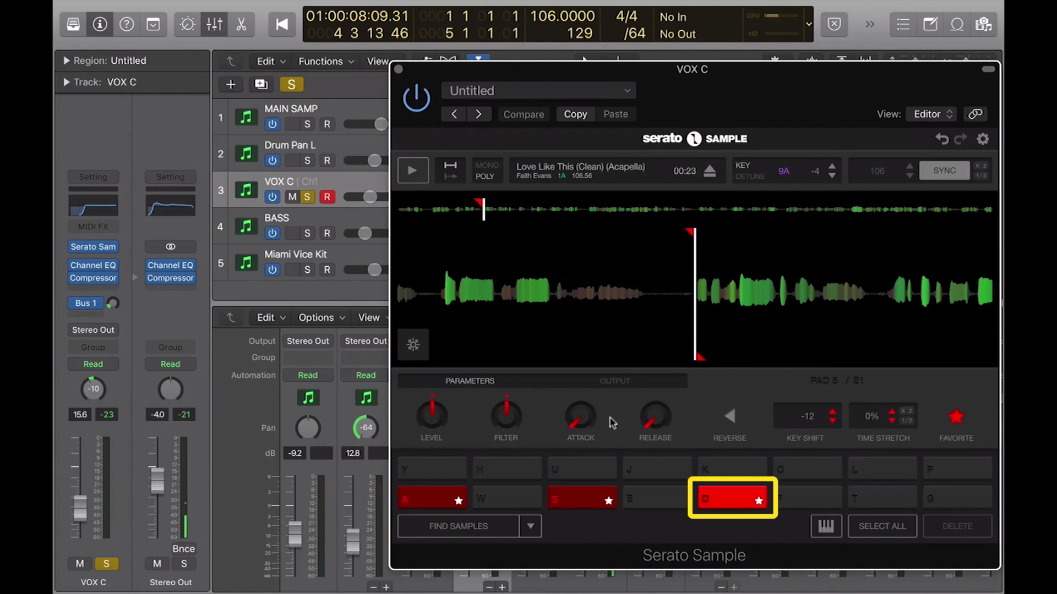
left_click(606, 380)
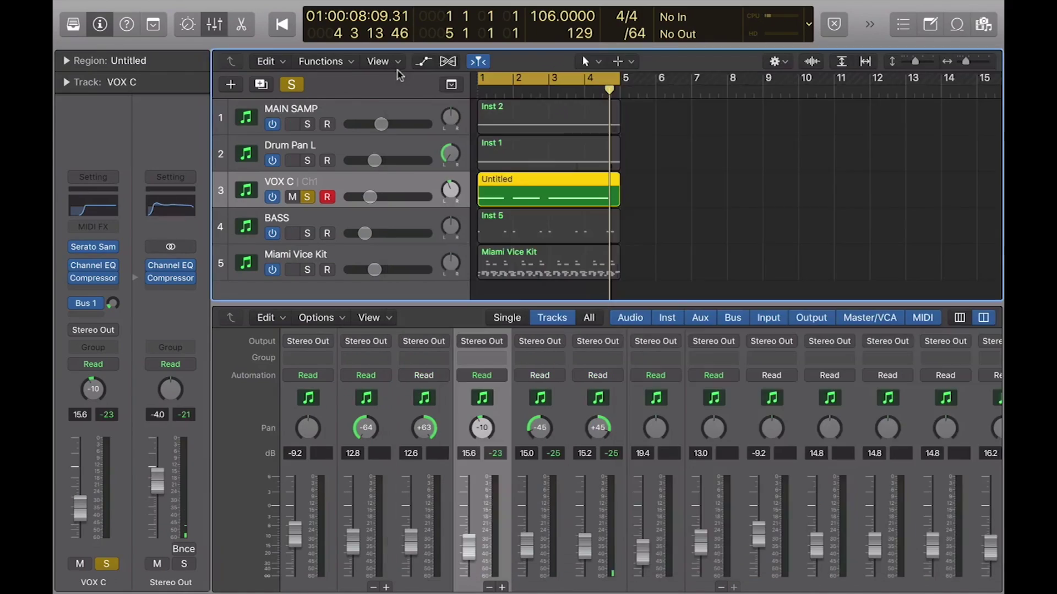
scroll(511, 580, "down", 2)
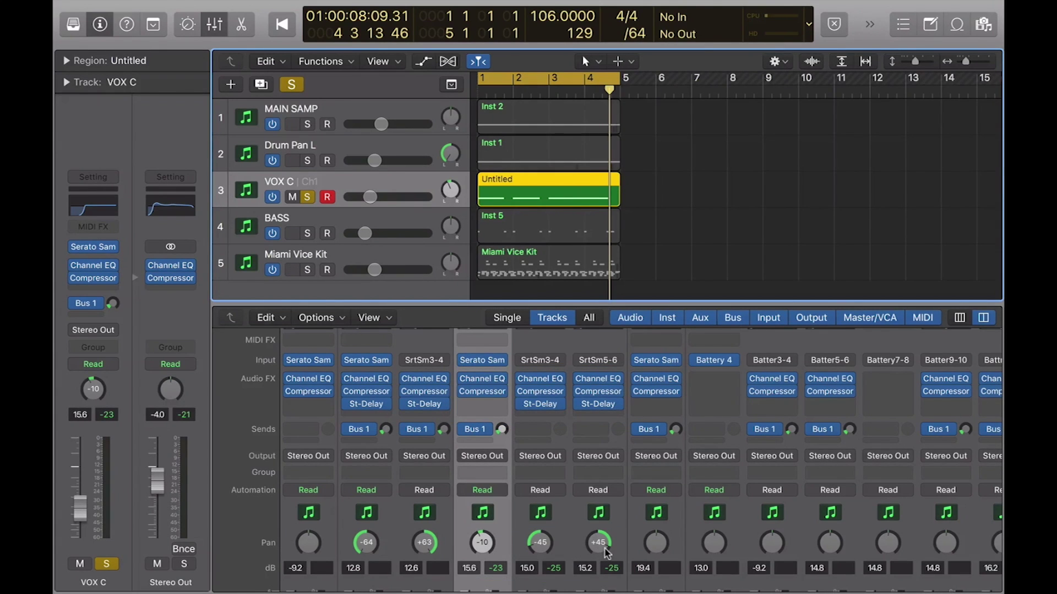
scroll(604, 548, "down", 5)
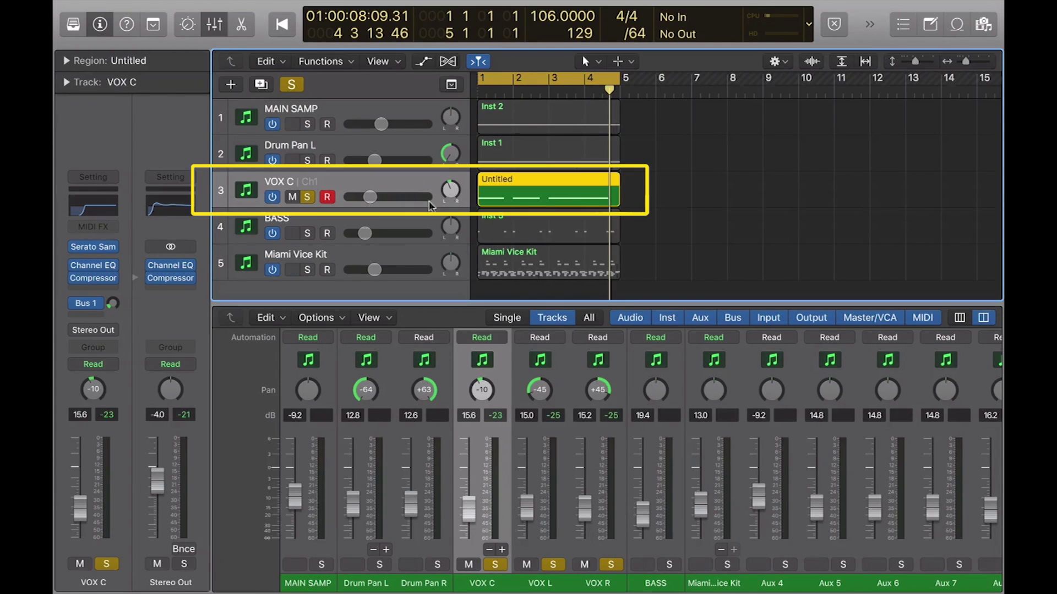
Step: Play the soloed vocals, then turn off solo on VOX C, VOX L and VOX R
key("space")
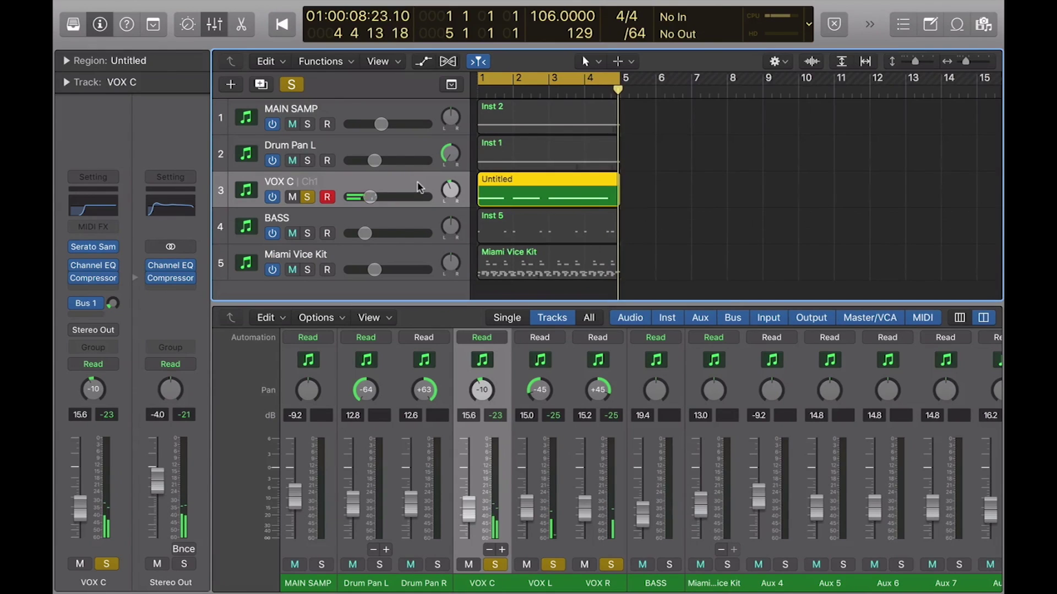
left_click(307, 197)
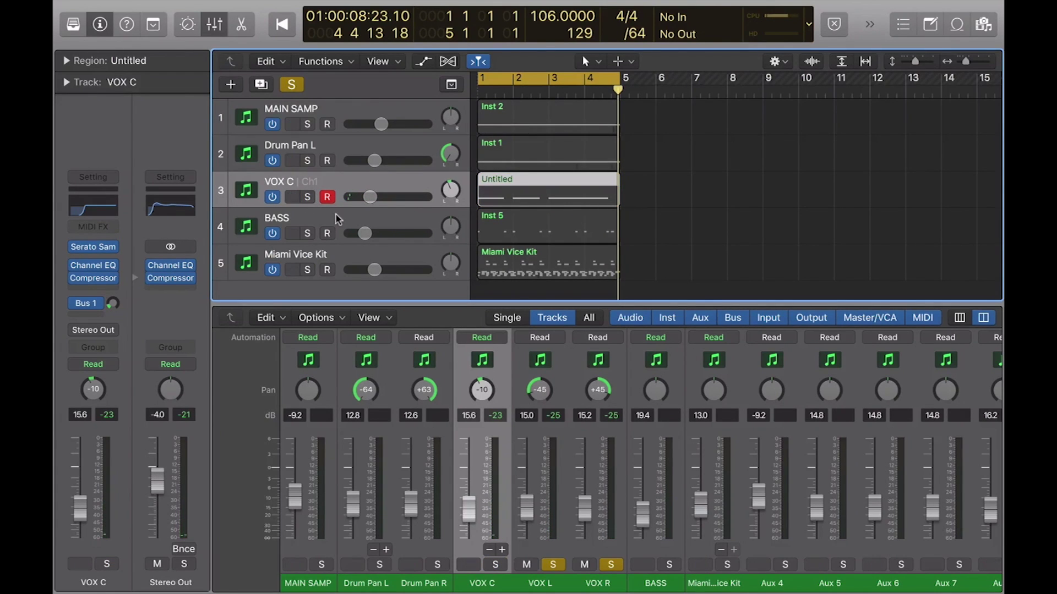
left_click(553, 564)
left_click(610, 565)
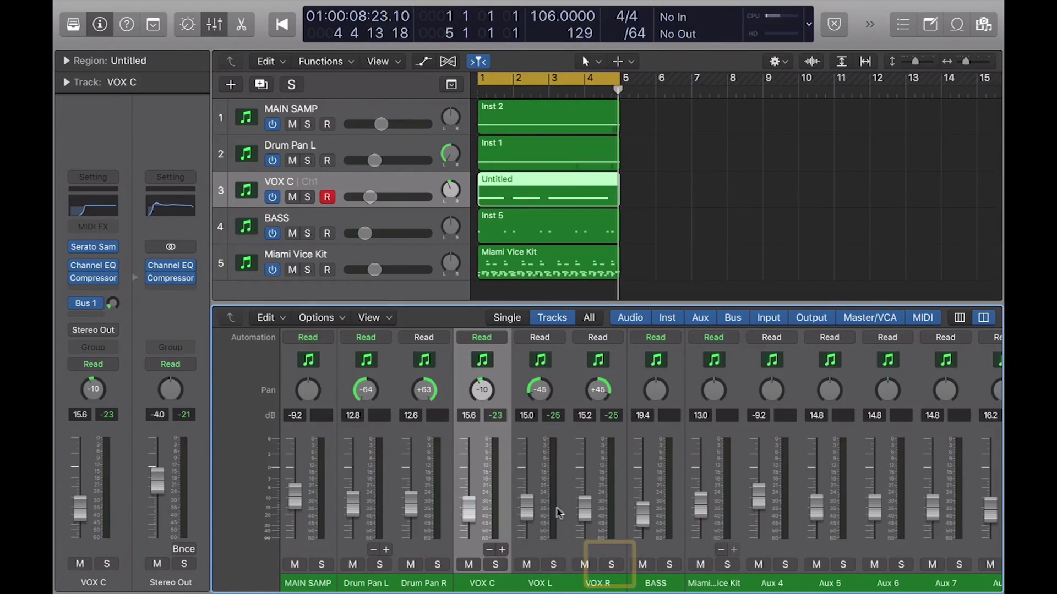
Step: Solo the BASS track and play back its Serato Sample Kick 808 6, then unsolo it
left_click(343, 223)
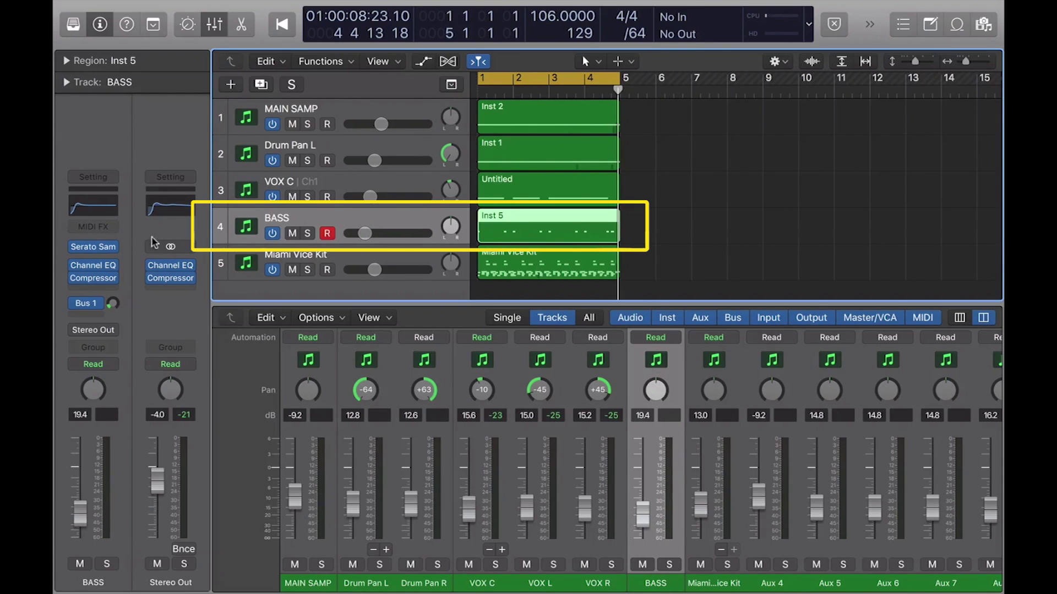
left_click(94, 248)
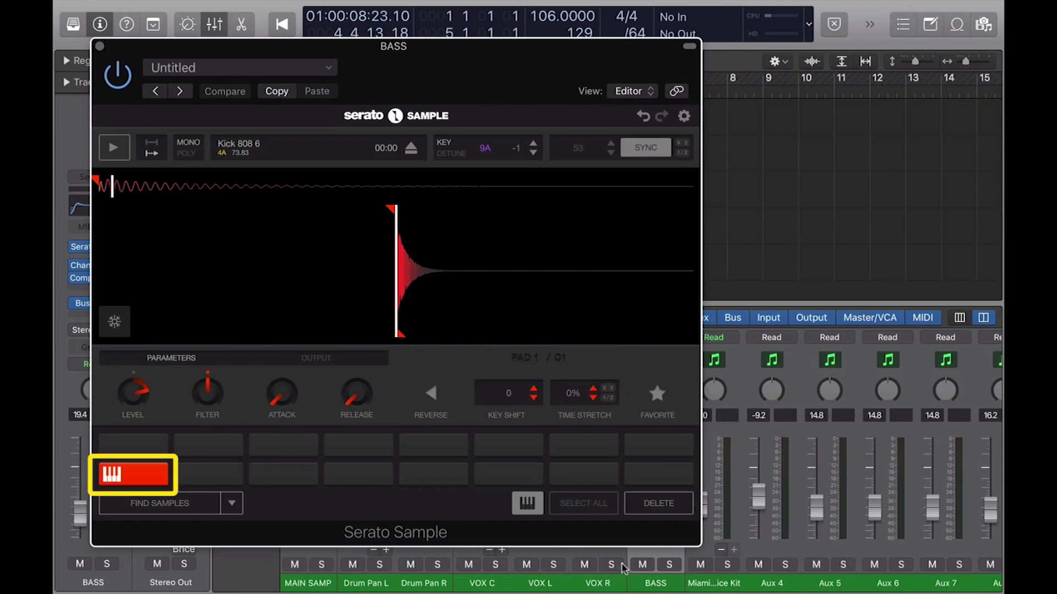
left_click(670, 566)
key("space")
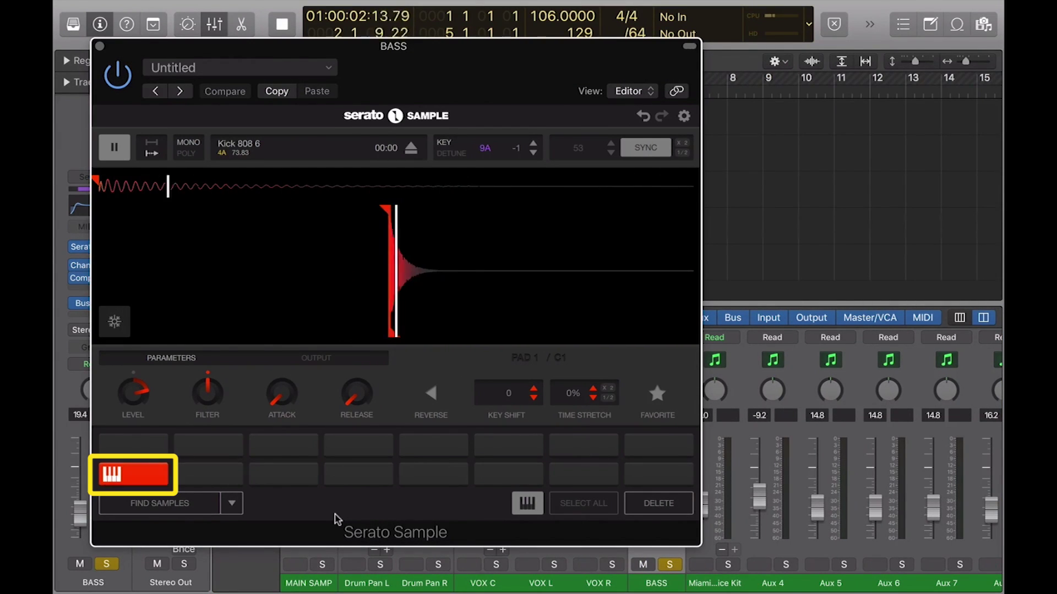
key("space")
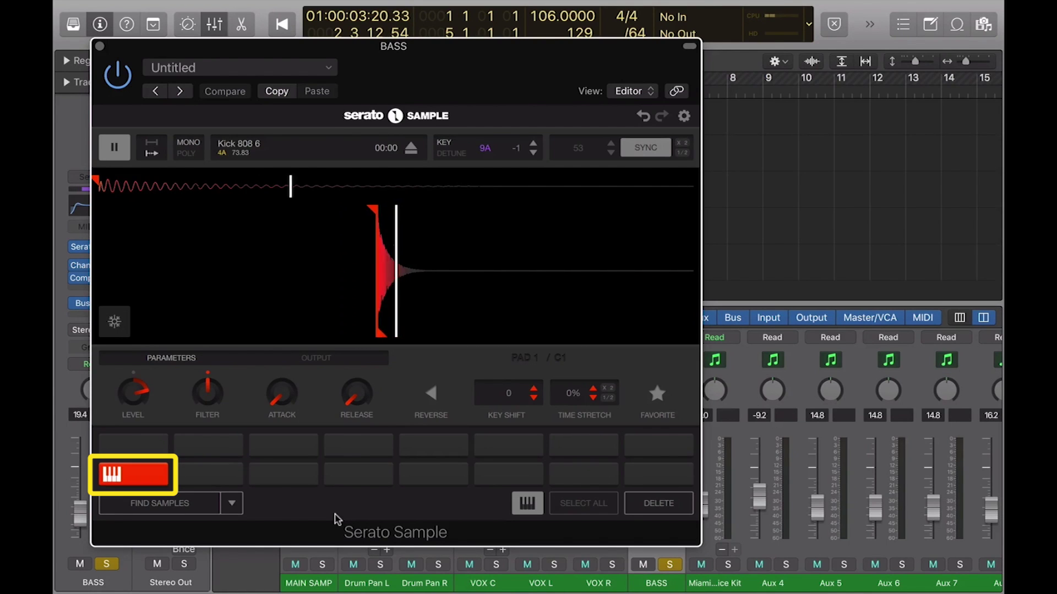
left_click(669, 565)
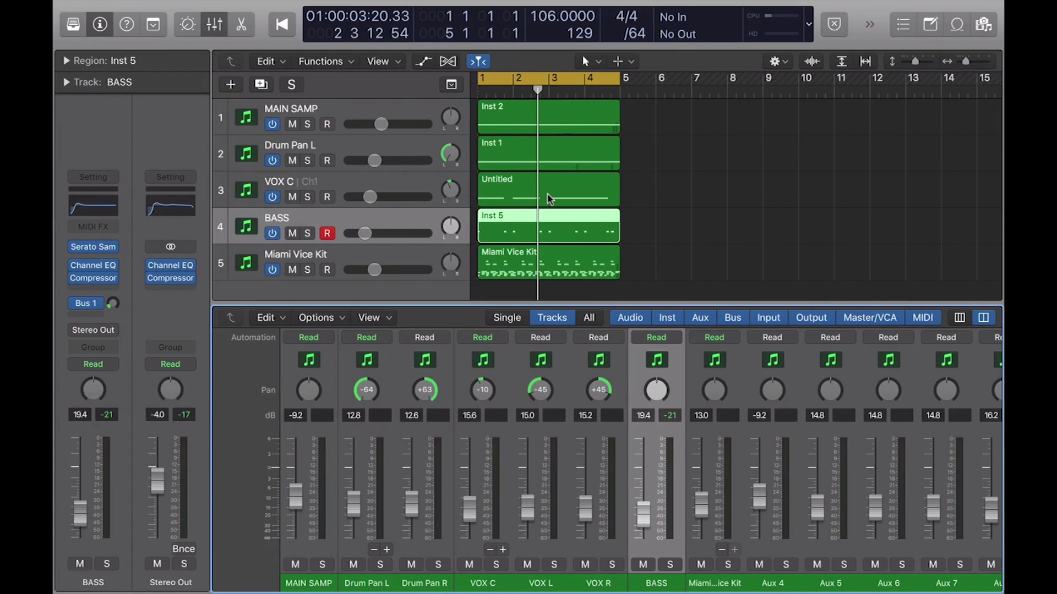
Step: Play the beat from the top while checking MAIN SAMP's Serato Sample slicer, then close it
key("Return")
key("space")
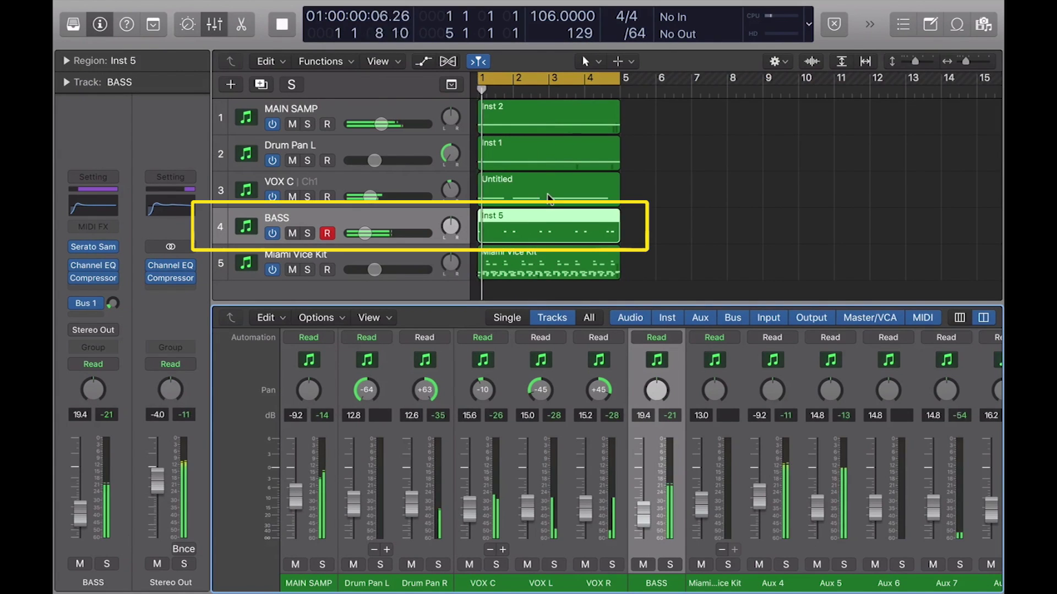
left_click(362, 105)
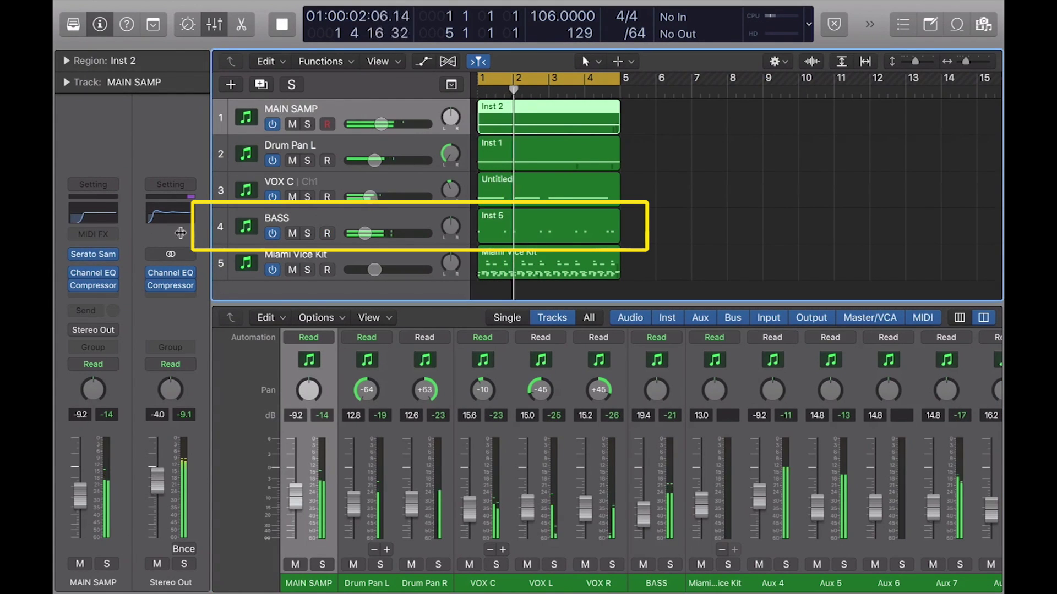
left_click(96, 254)
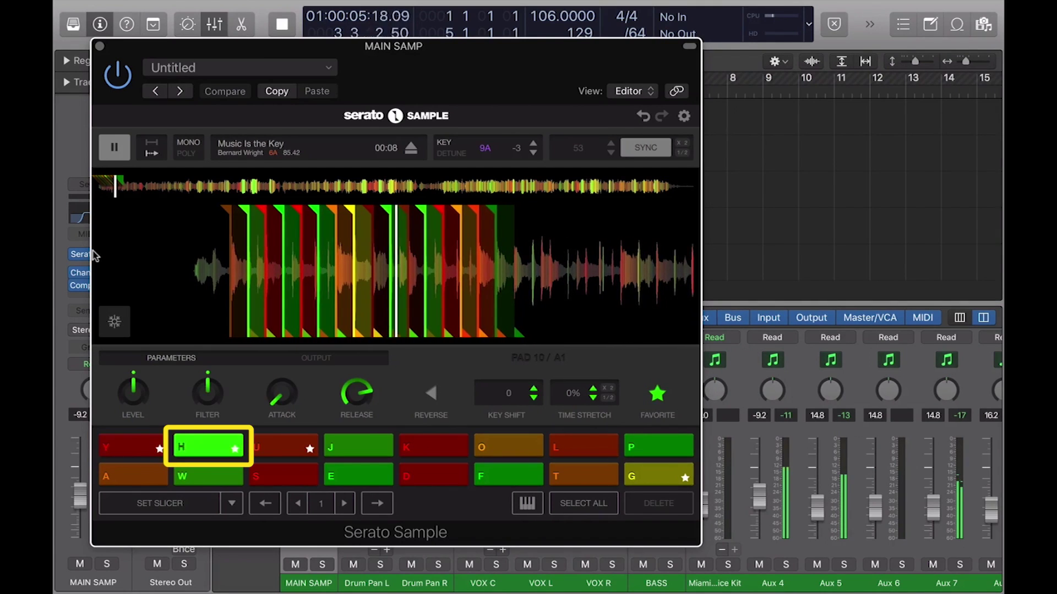
left_click(100, 45)
Step: Check Drum Pan L's Serato Sample, then open VOX C's with the 'Love Like This' acapella
left_click(330, 160)
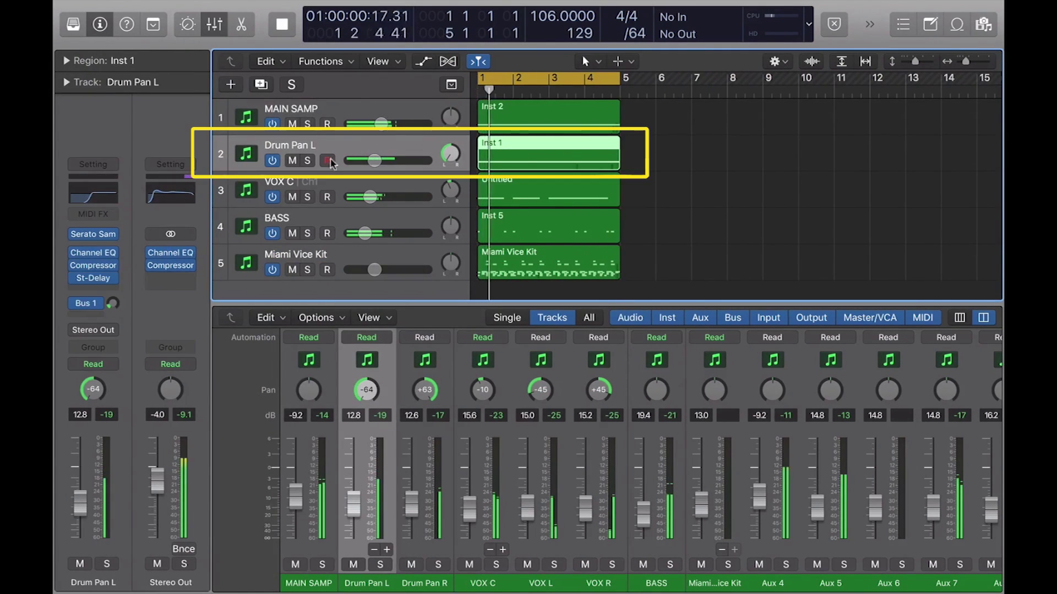
mouse_move(92, 236)
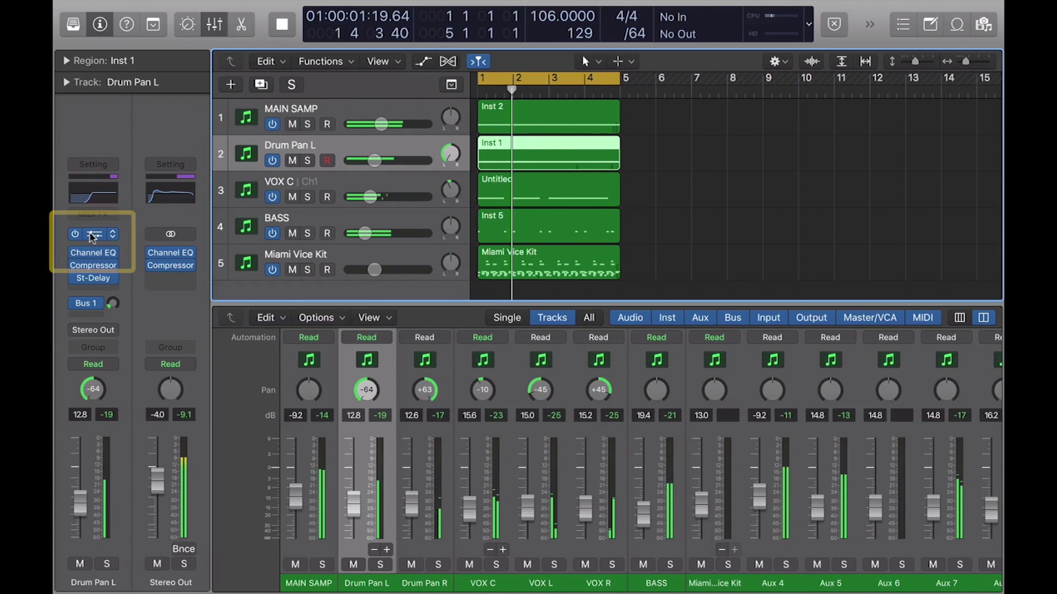
left_click(93, 236)
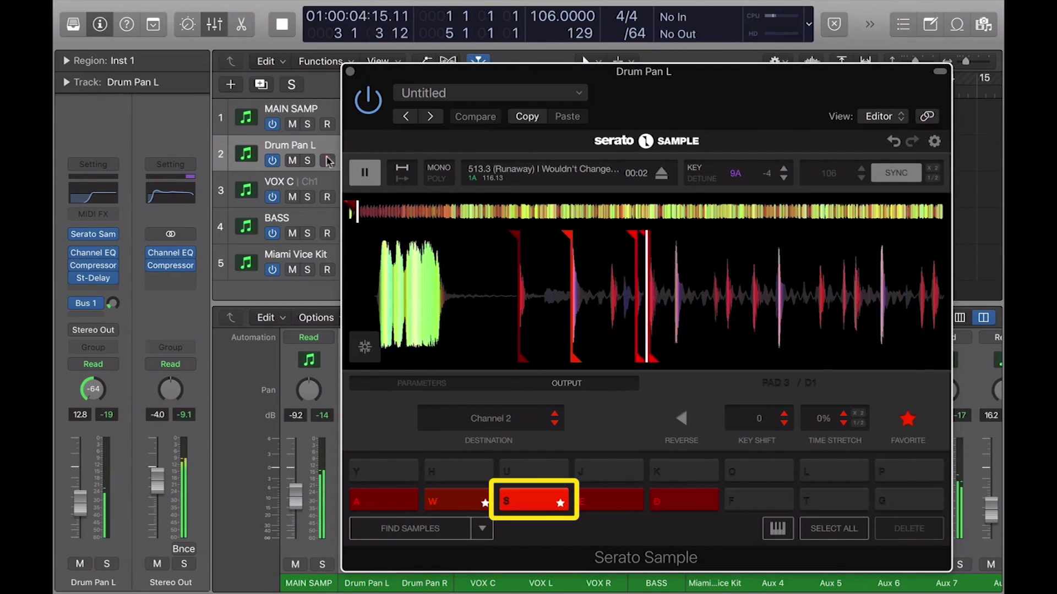
key("super+w")
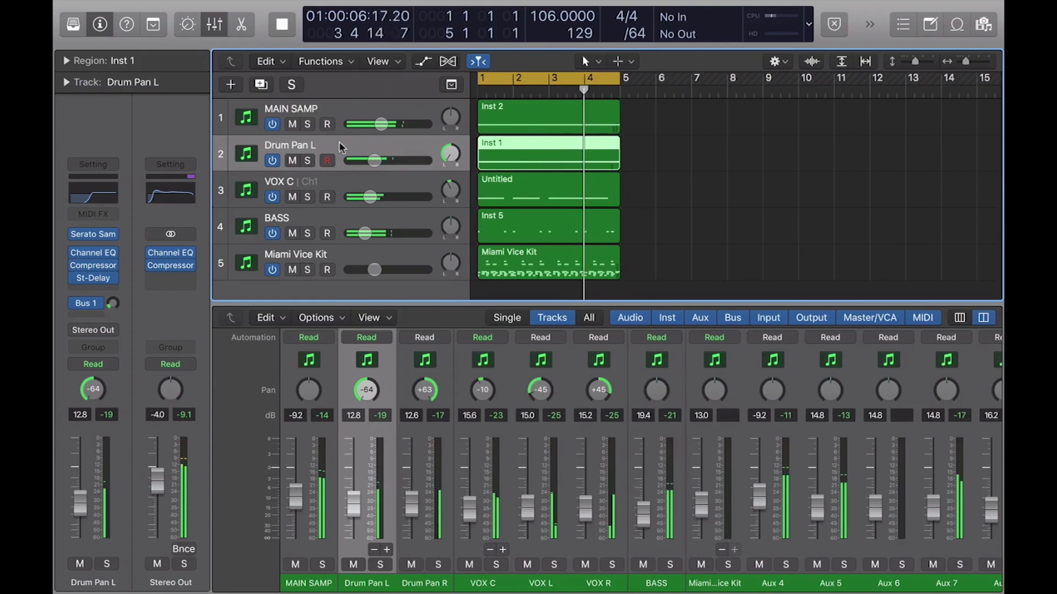
left_click(335, 186)
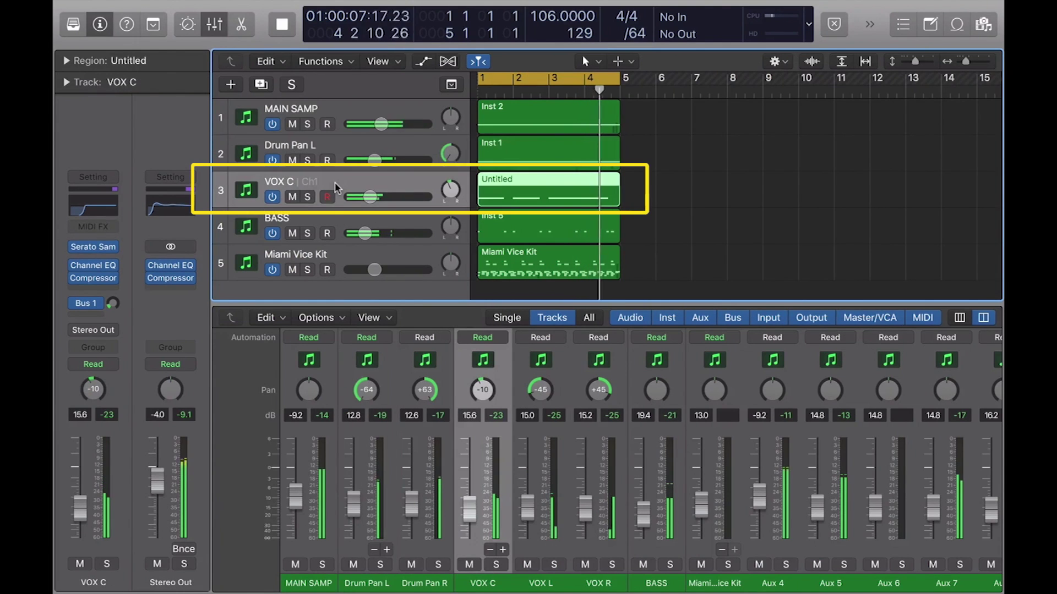
left_click(96, 247)
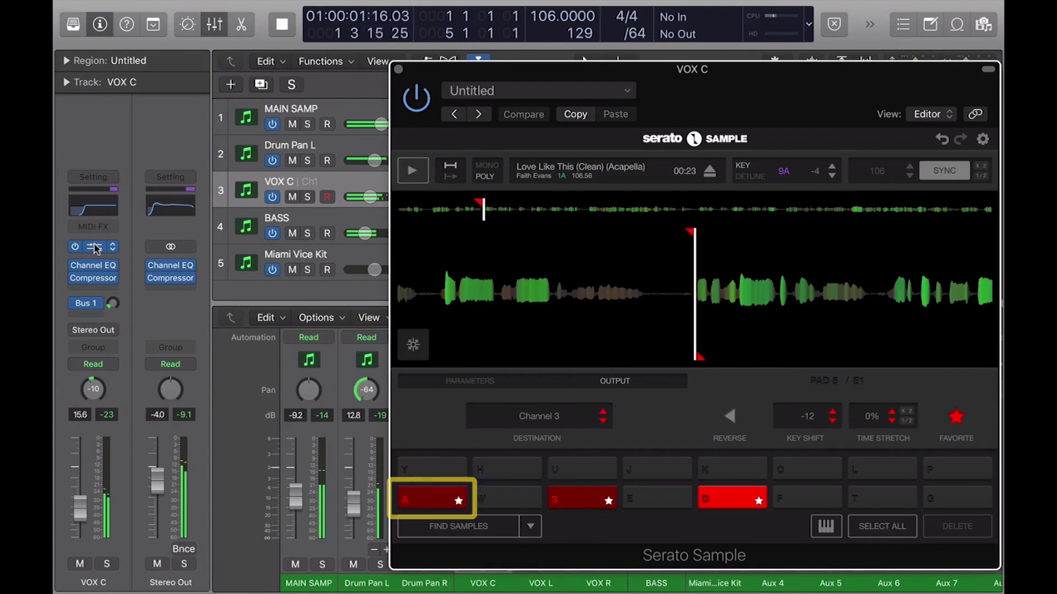